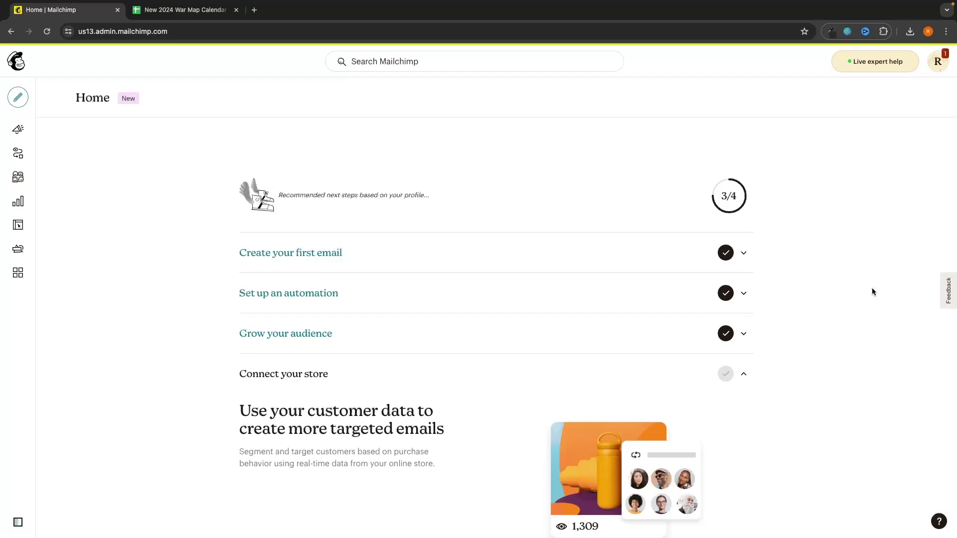
Step: Start creating a new landing page
mouse_move(43, 127)
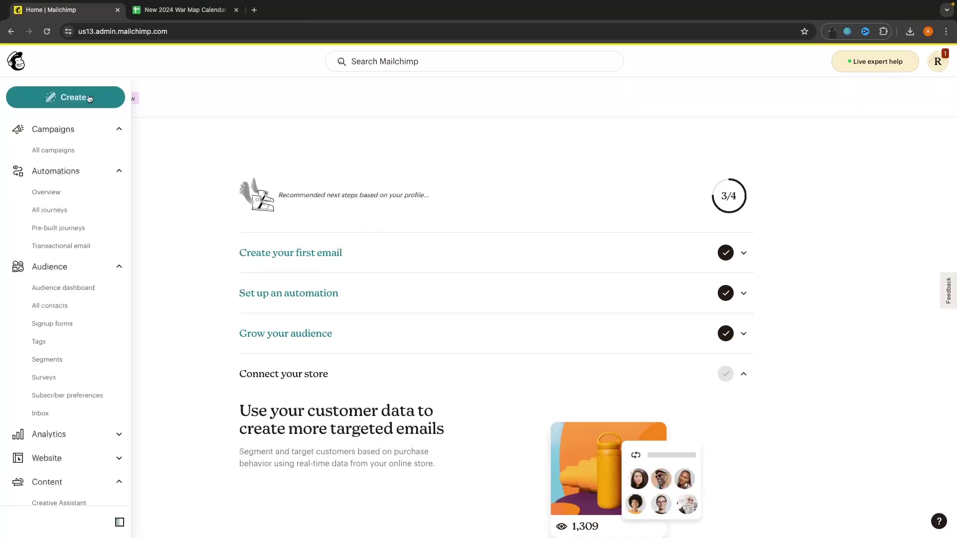
left_click(79, 101)
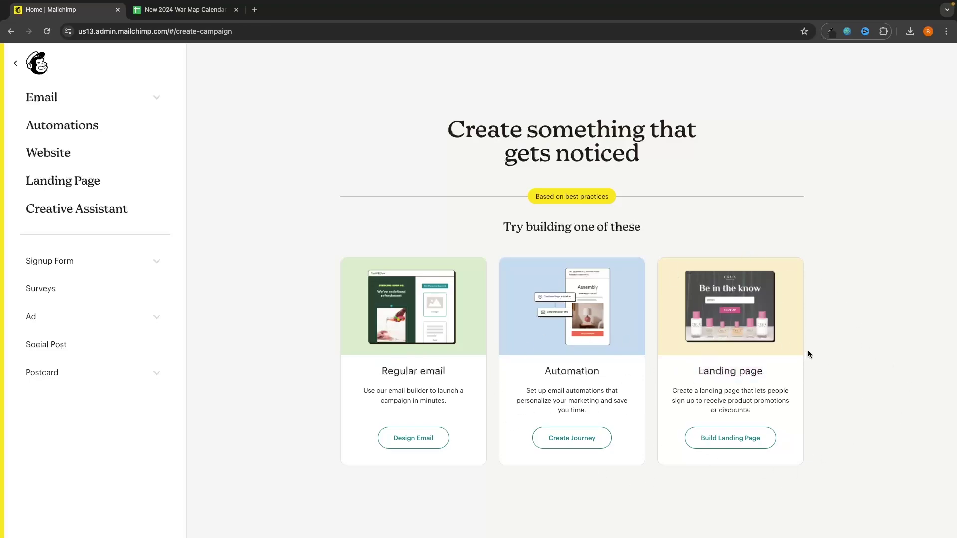
left_click(718, 440)
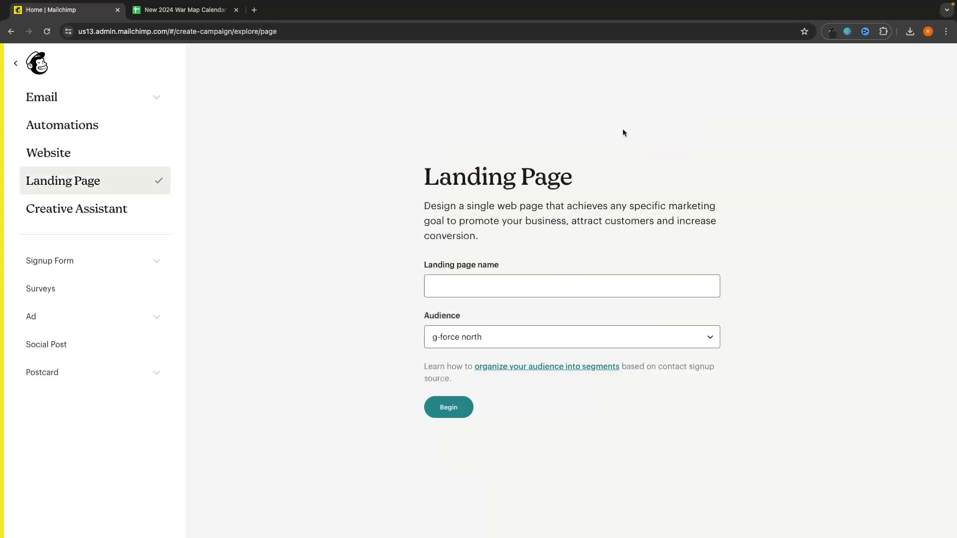
Step: Name the landing page "Marketing Ebook Lead Magnet" and begin building it with the g-force north audience
left_click(487, 281)
left_click(444, 284)
type("m")
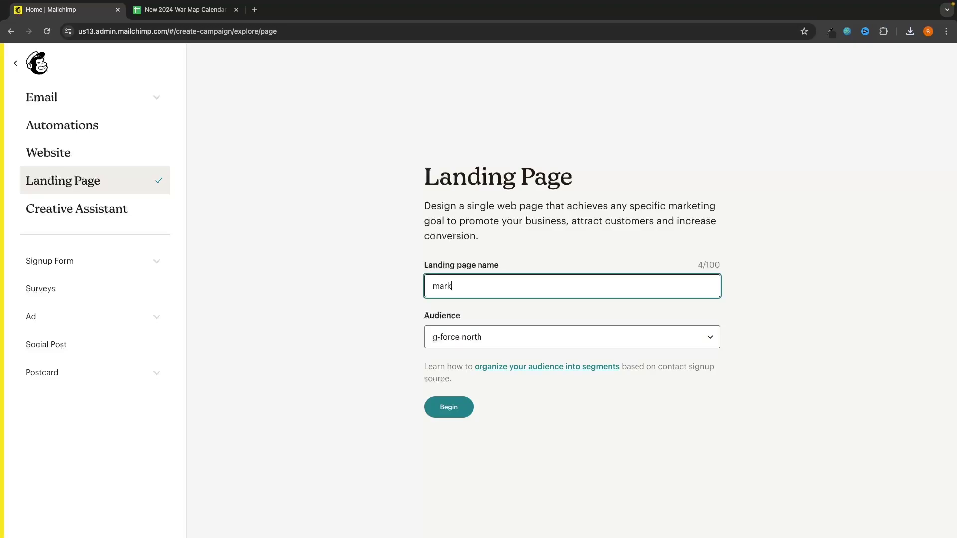
type("ark")
key("Down")
key("Return")
type("lEAD")
key("Down")
key("Return")
left_click_drag(421, 266, 507, 268)
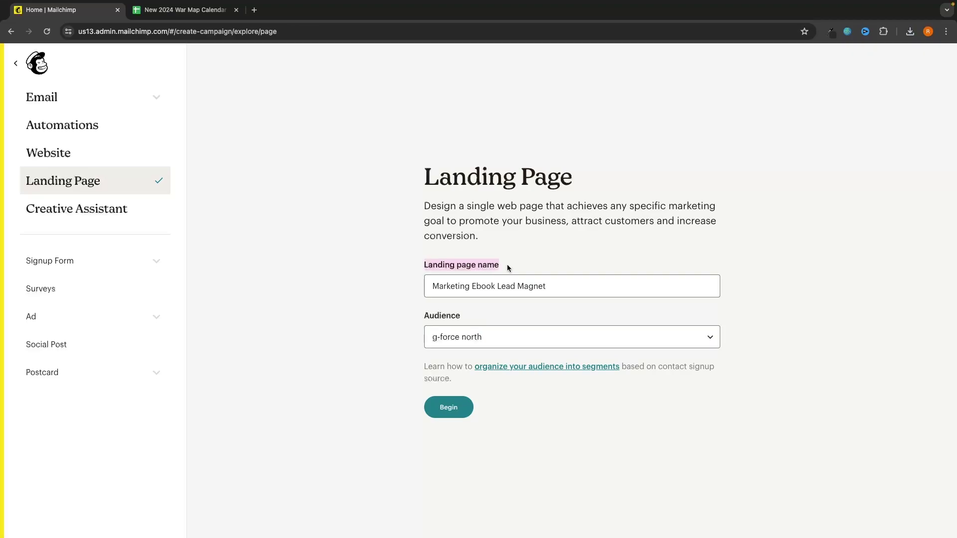
left_click(507, 267)
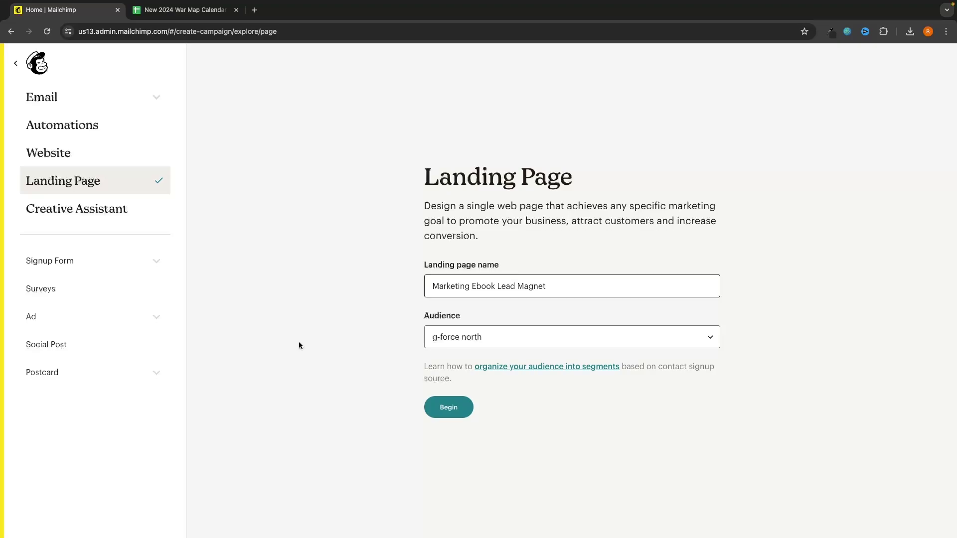
left_click(448, 409)
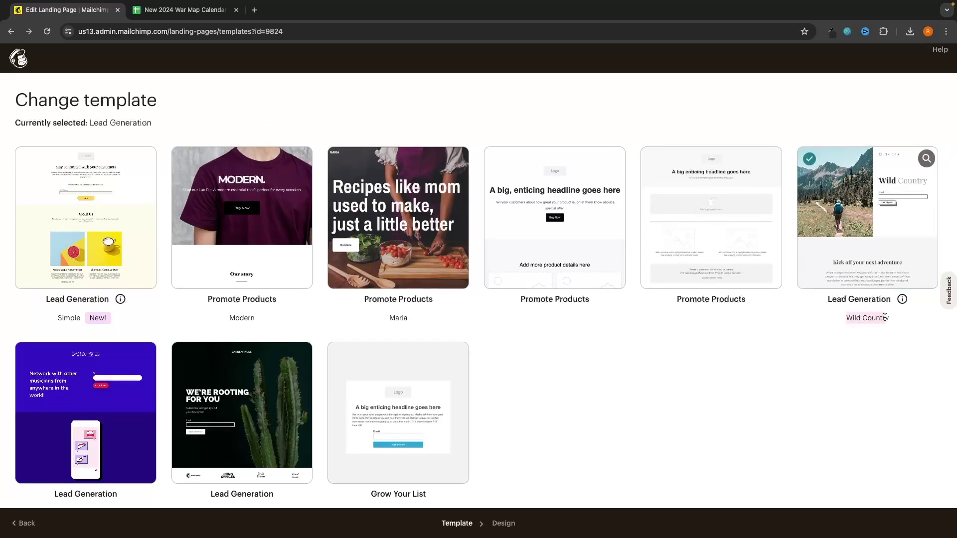
Step: Apply the Wild Country lead generation template and look over the page's sections
left_click(869, 219)
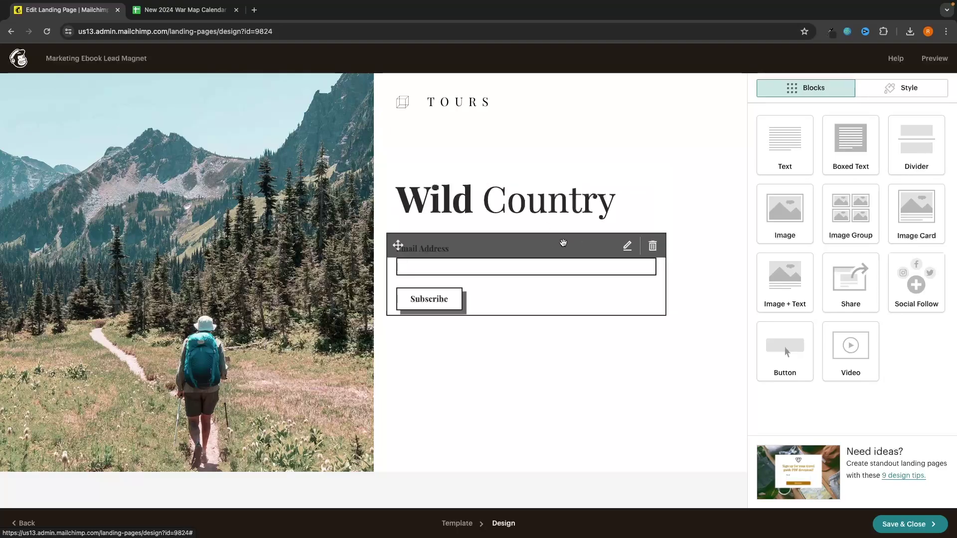
scroll(351, 214, "down", 5)
scroll(350, 213, "down", 7)
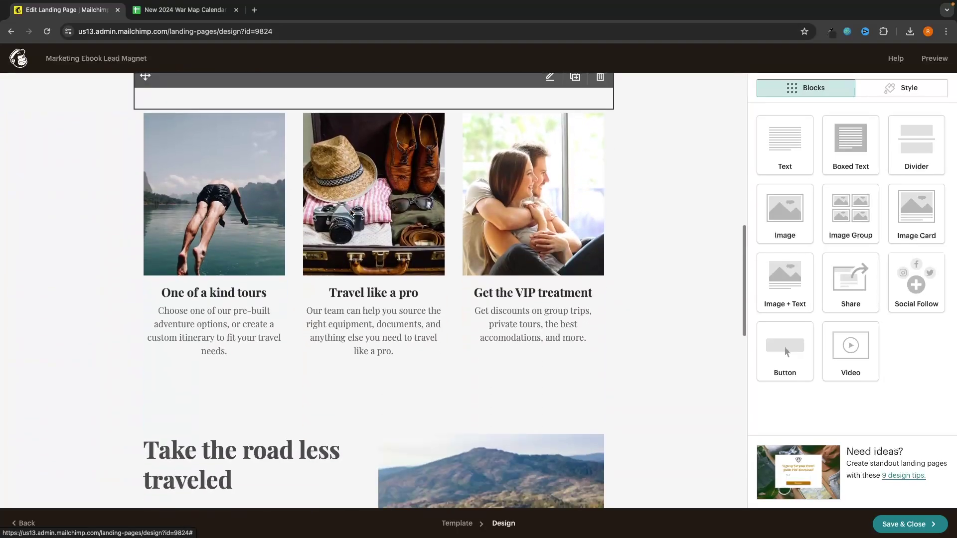
scroll(350, 214, "up", 12)
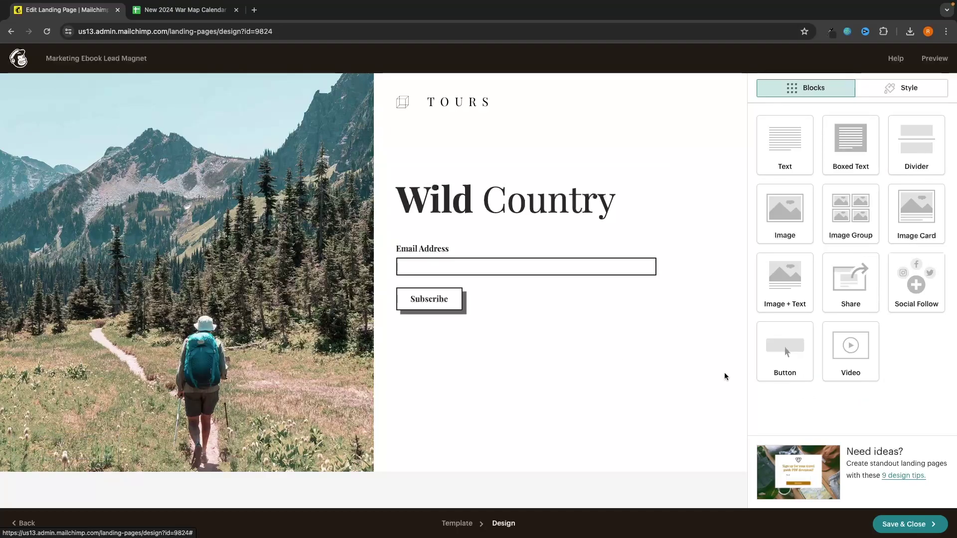
scroll(705, 376, "down", 1)
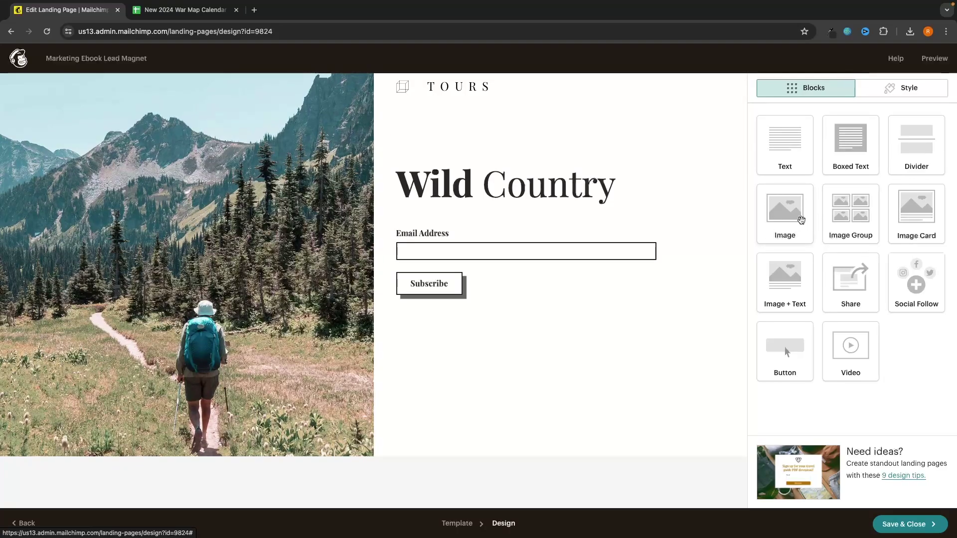
Step: Try adding an image block above the email signup form, delete it, and try a Social Follow block there
left_click_drag(801, 220, 616, 368)
left_click_drag(794, 225, 552, 235)
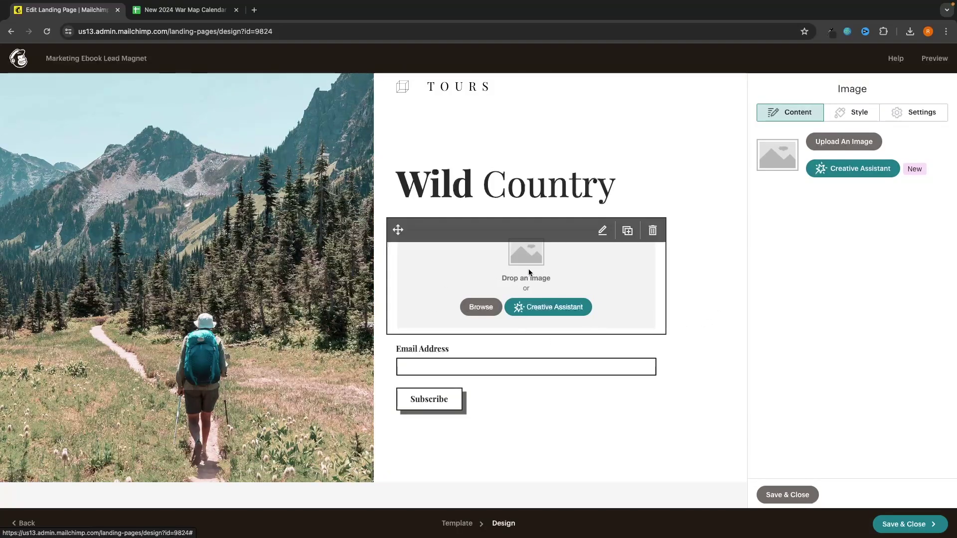
left_click(651, 231)
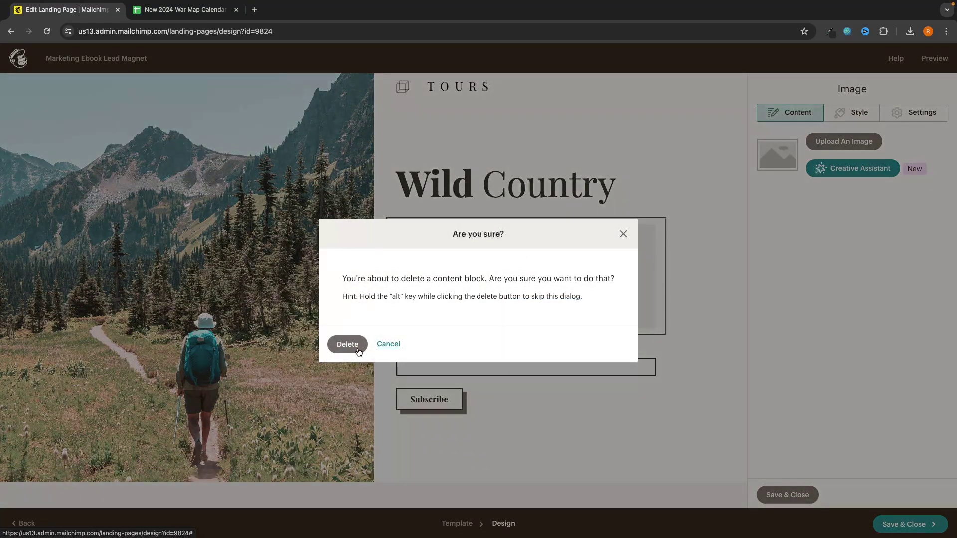
key("Return")
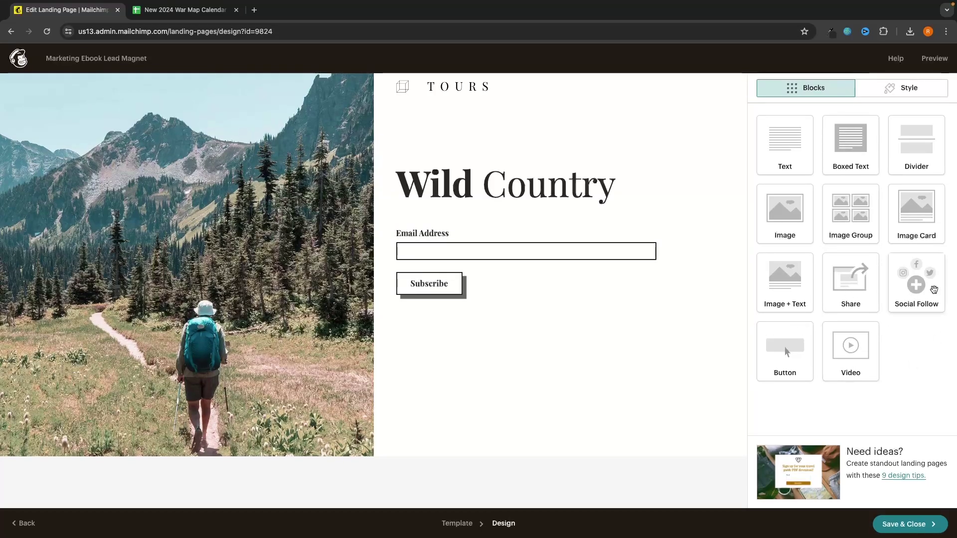
left_click_drag(932, 292, 545, 259)
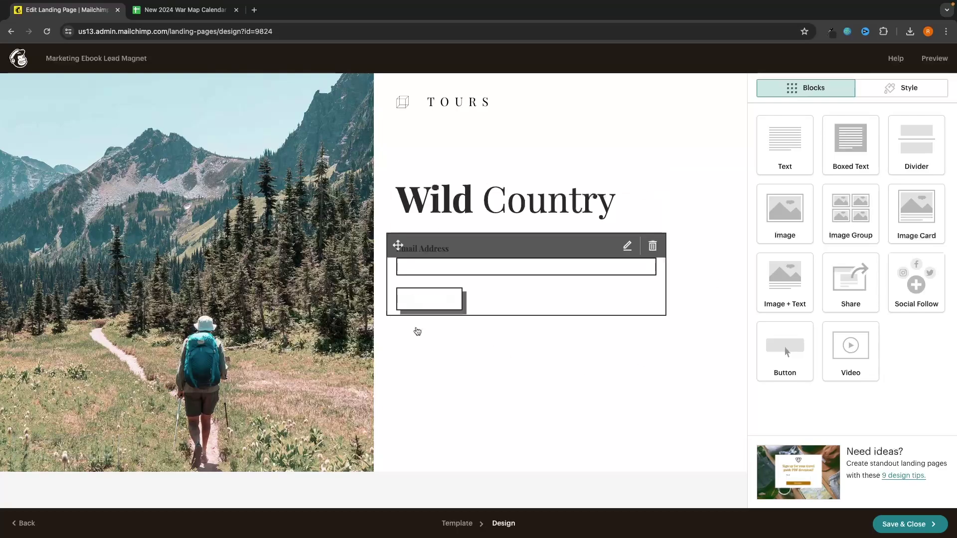
Step: Replace the "Wild Country" headline text with "FREE MARKETING EBOOK"
left_click(493, 210)
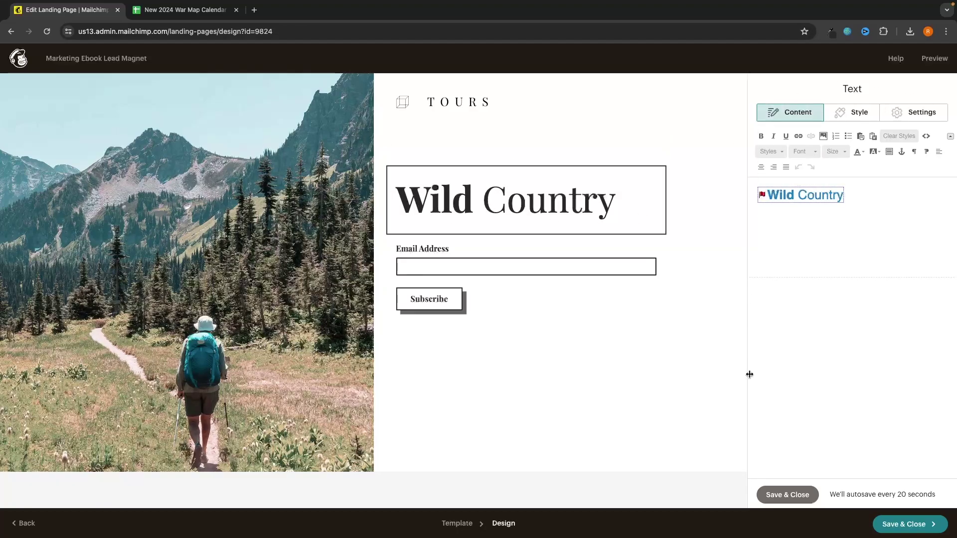
left_click(762, 498)
mouse_move(432, 197)
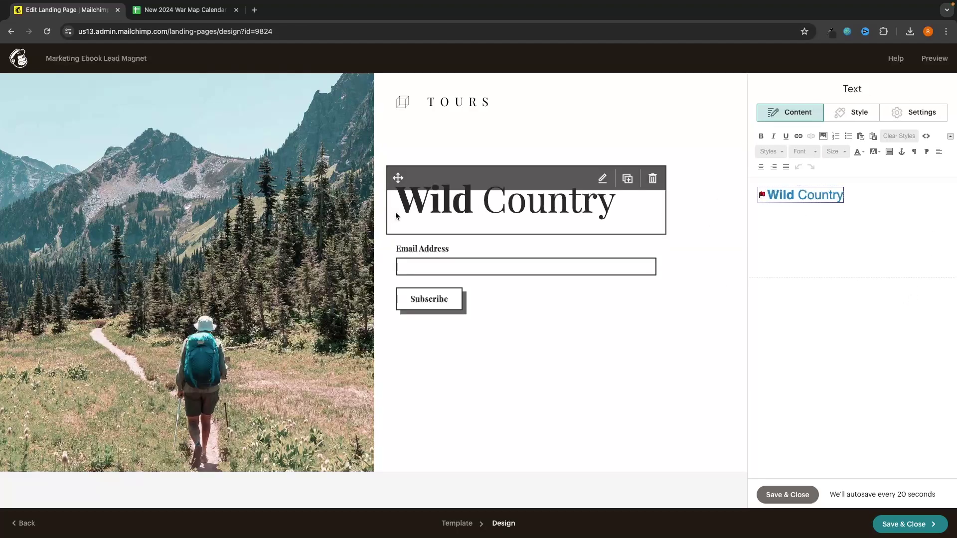
left_click_drag(861, 198, 735, 195)
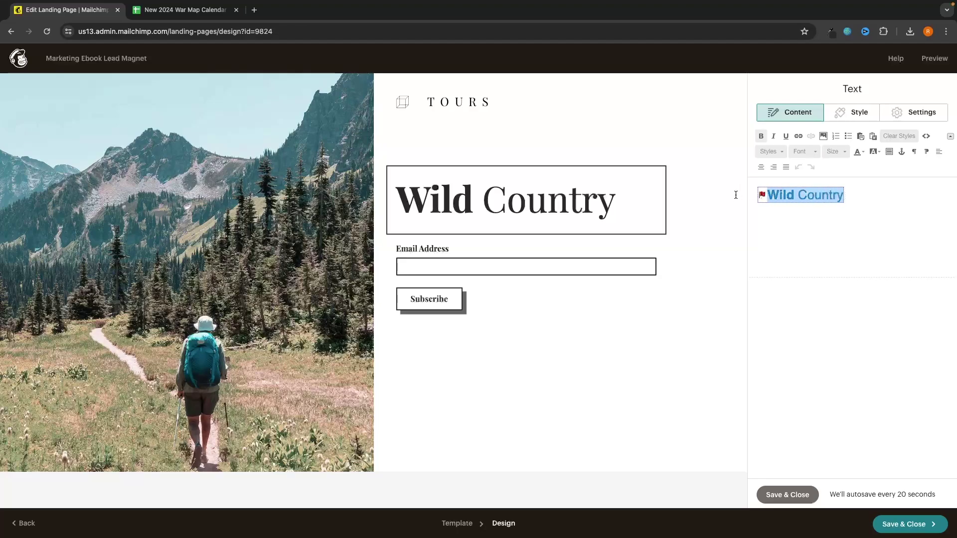
key("BackSpace")
type("FREE MA")
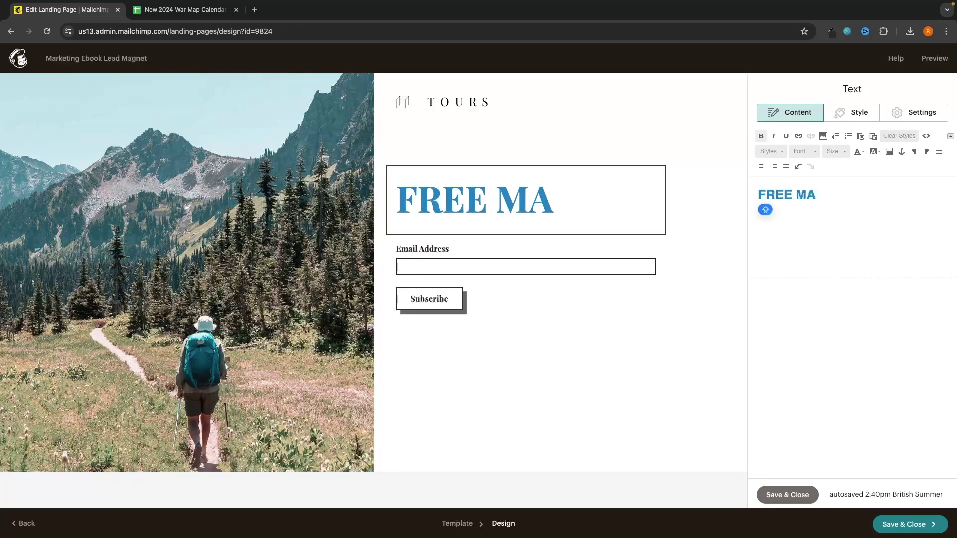
type("RKETING EBOOK")
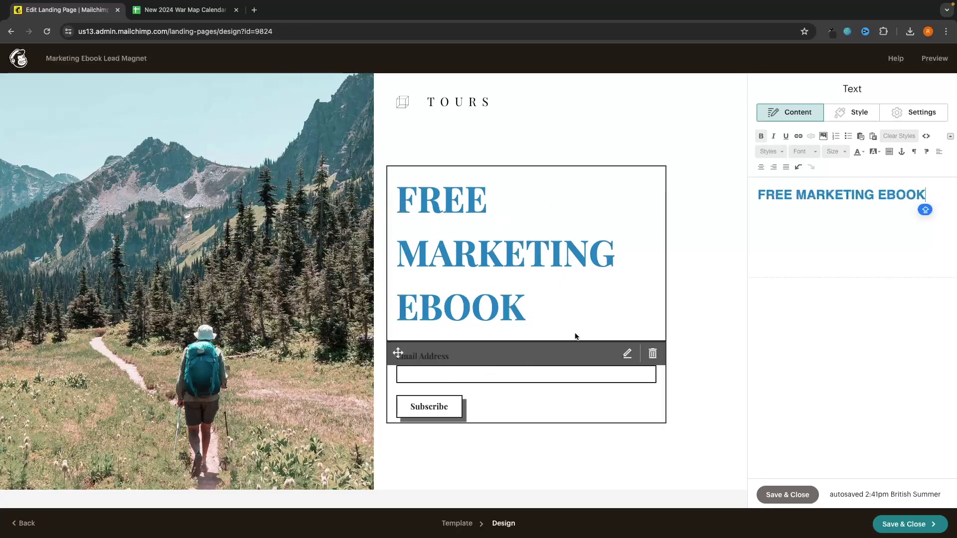
Step: Try the Arial font on the whole headline, look through the text sizes, and undo the font change
left_click_drag(926, 194, 780, 184)
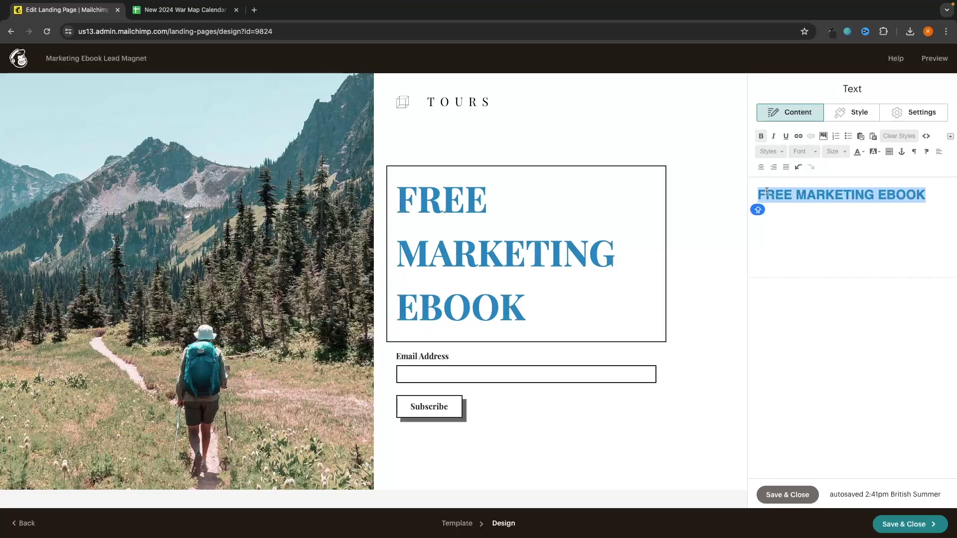
left_click(816, 153)
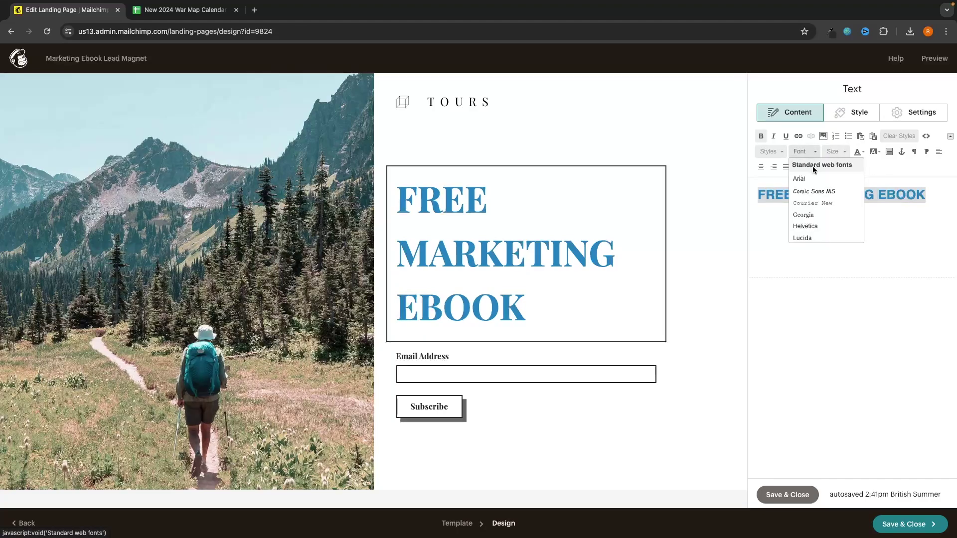
scroll(841, 227, "down", 3)
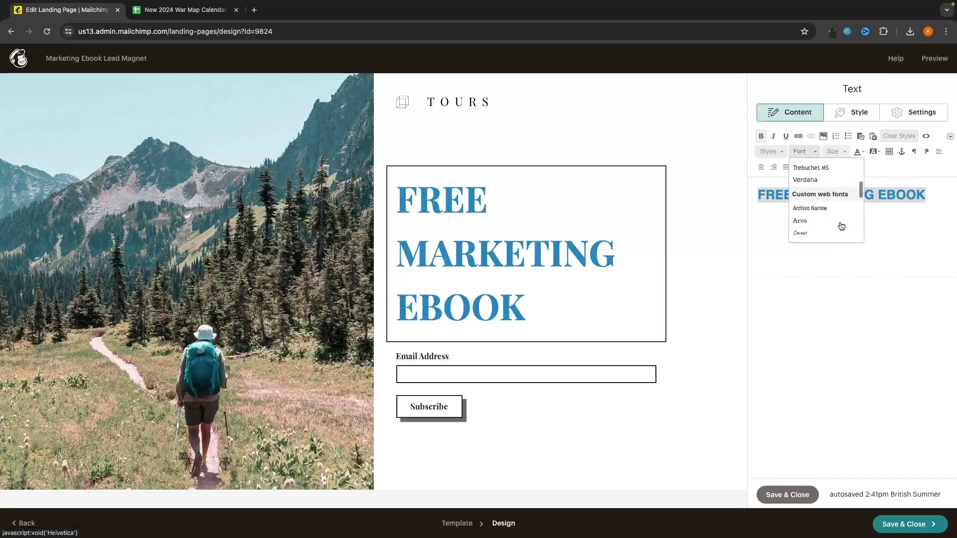
scroll(842, 219, "up", 5)
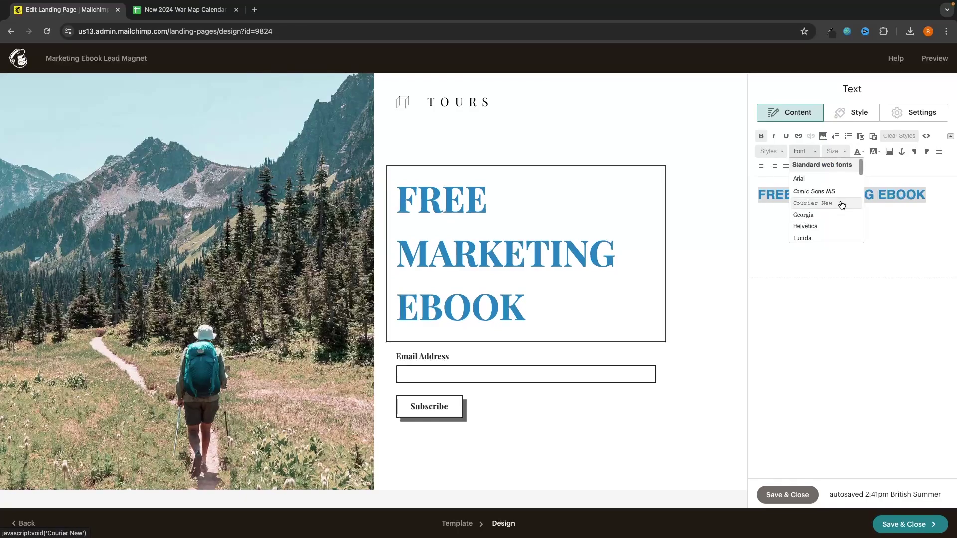
left_click(807, 181)
mouse_move(545, 263)
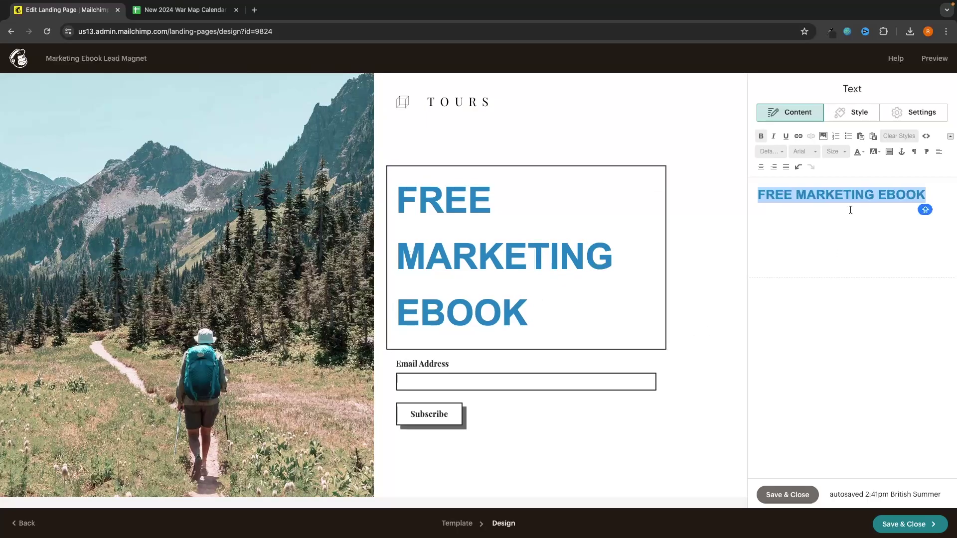
left_click(835, 152)
scroll(838, 234, "down", 10)
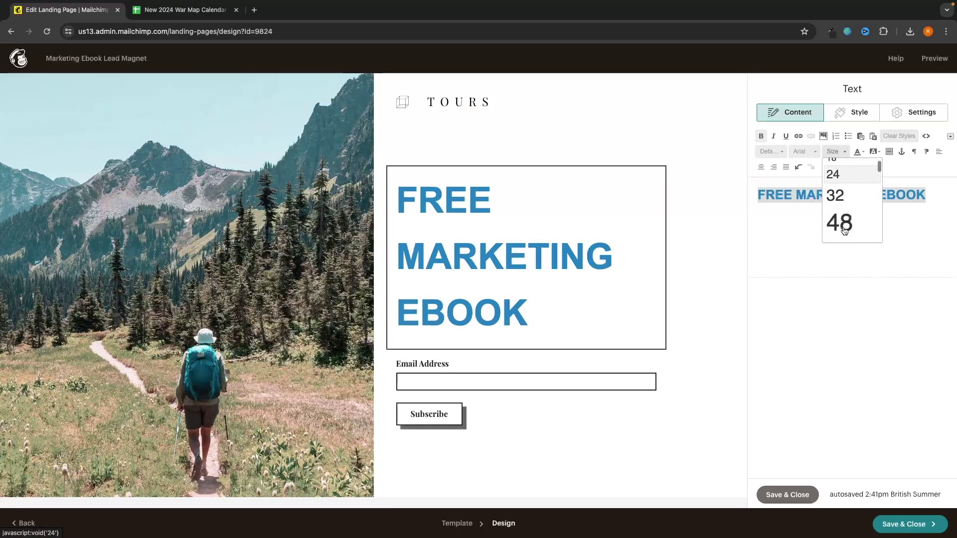
scroll(844, 231, "down", 4)
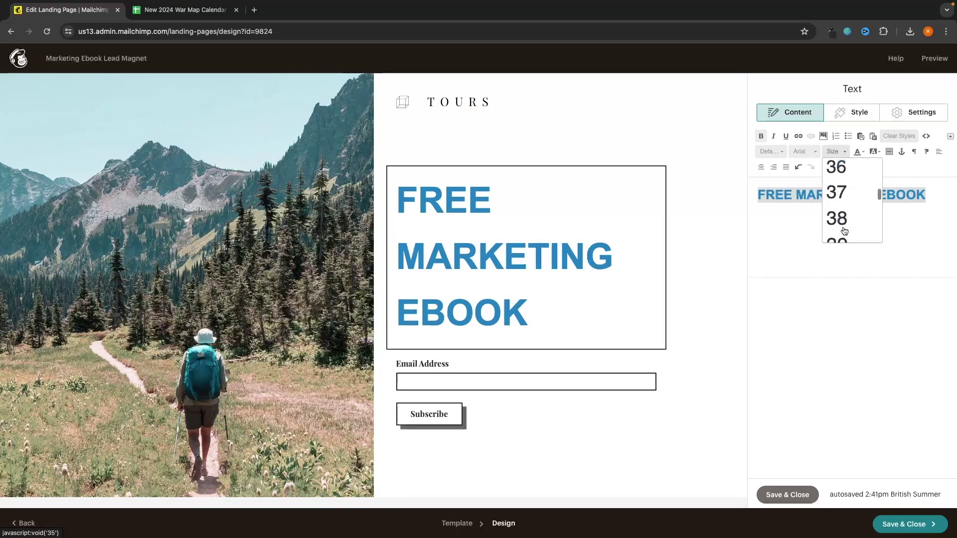
left_click(787, 224)
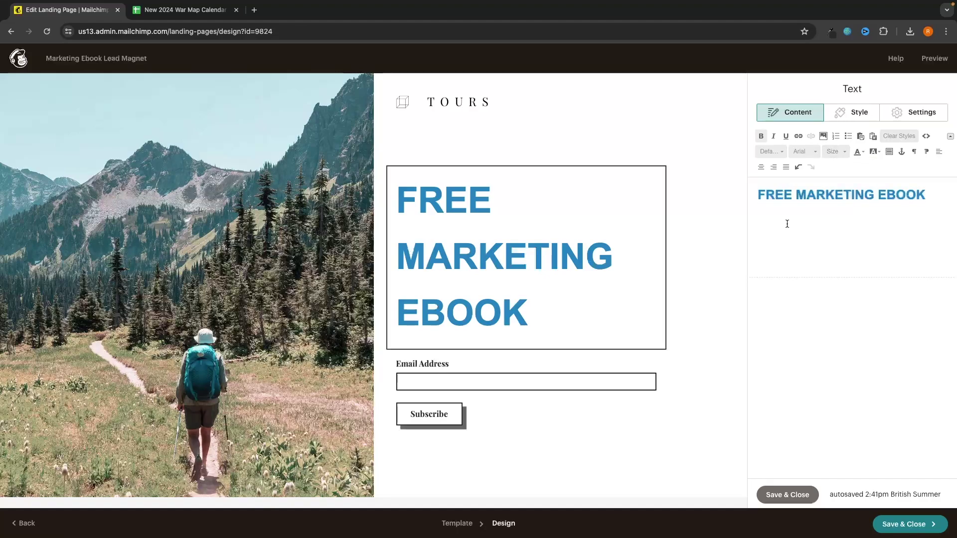
left_click(800, 167)
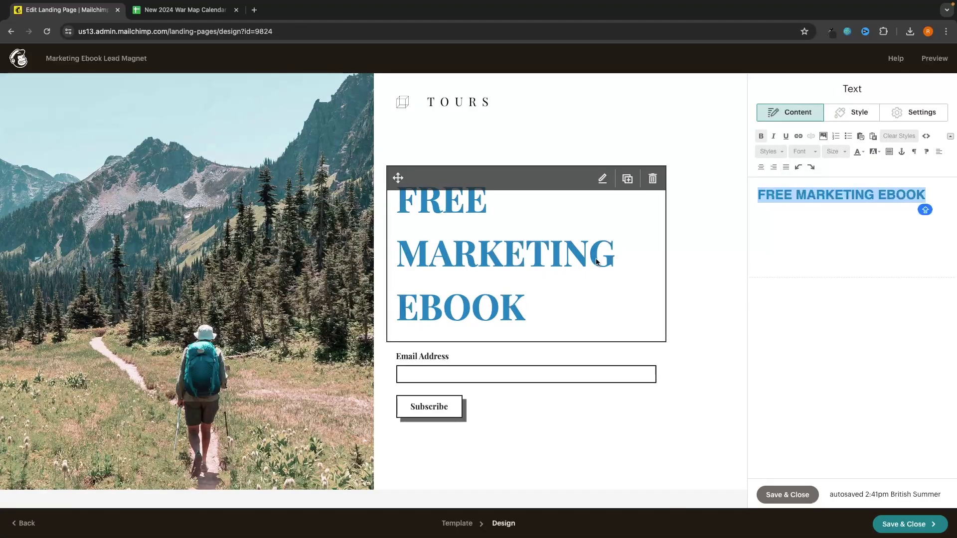
Step: Change the headline's text colour to red
left_click(857, 152)
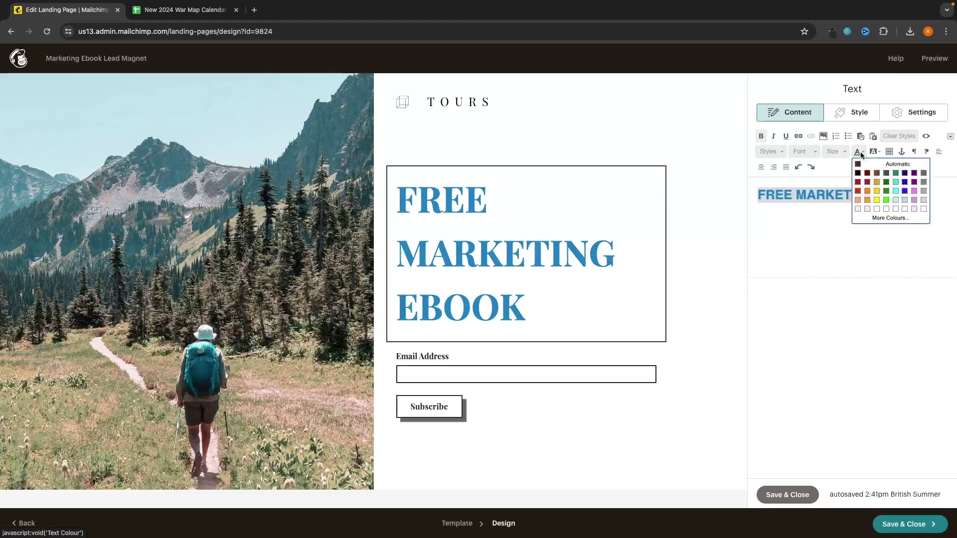
left_click(858, 191)
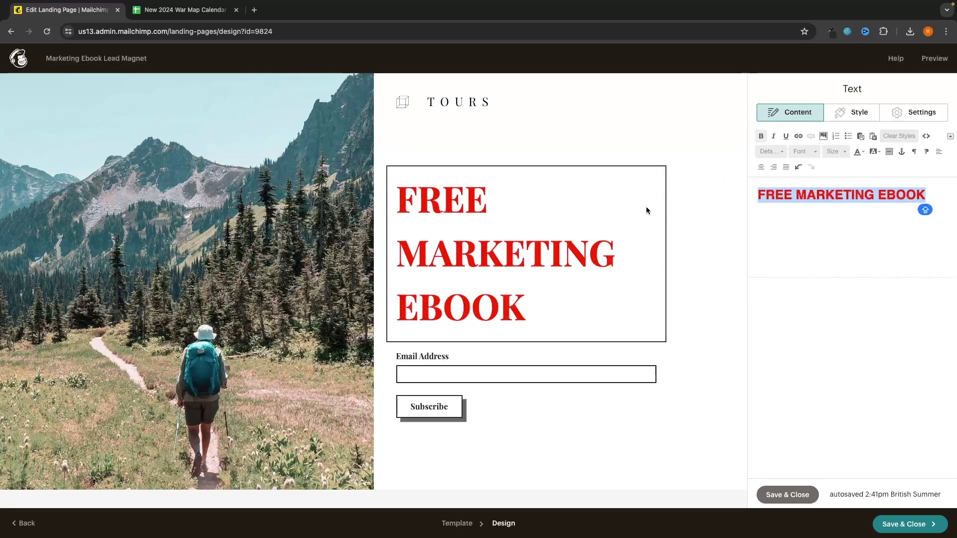
Step: Try italic and underline formatting on the headline, switching each one off again
left_click(774, 137)
left_click(774, 137)
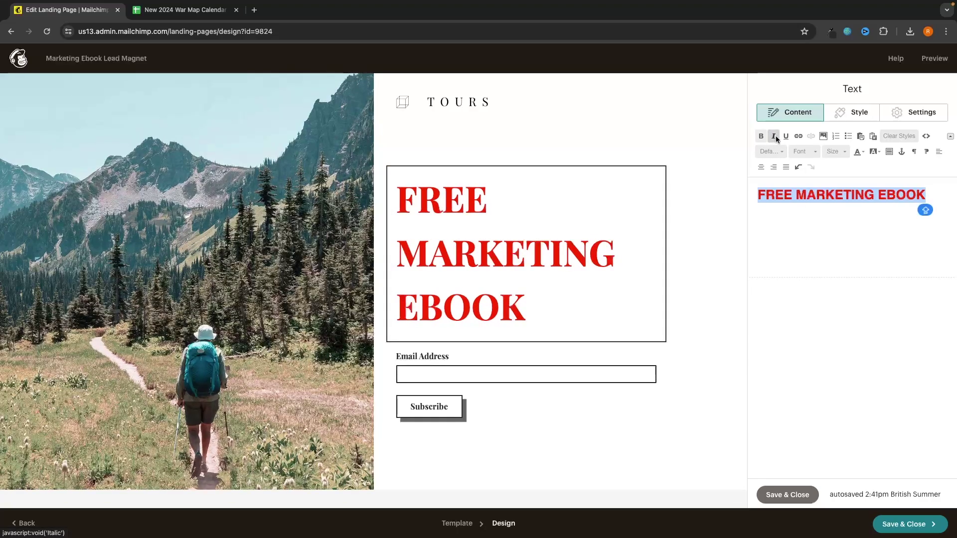
left_click(787, 137)
left_click(786, 138)
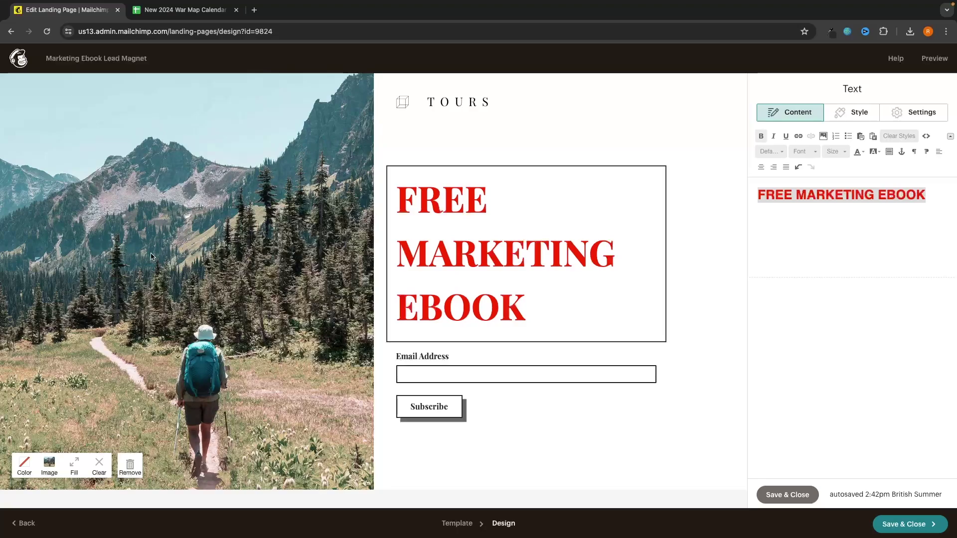
Step: Replace the hiker background image with an uploaded mockup picture of the Marketing Strategy book on a teal backdrop
left_click(51, 465)
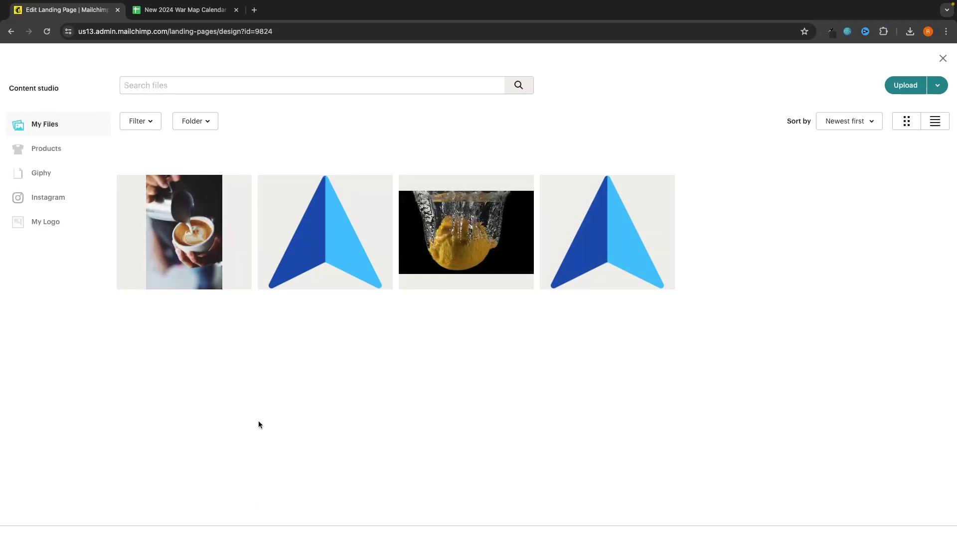
left_click(905, 85)
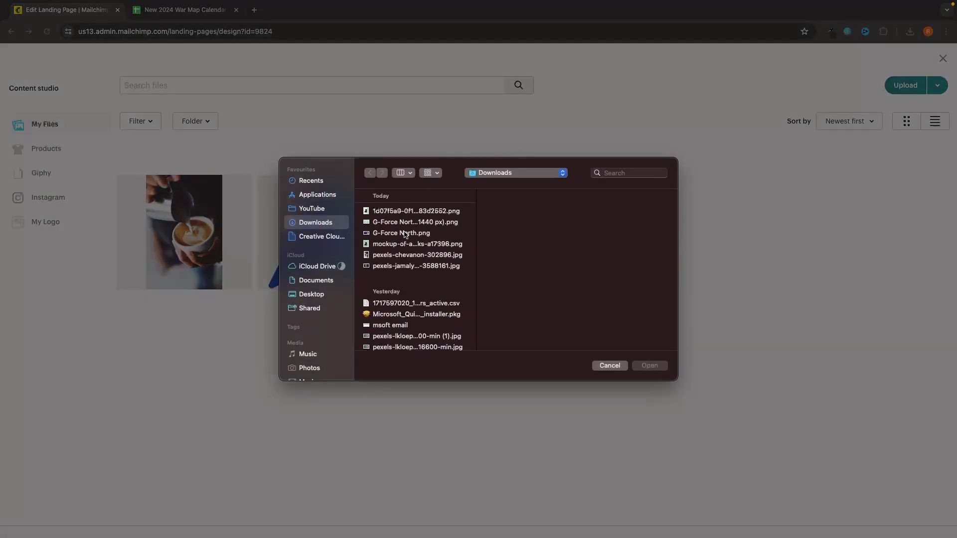
double_click(407, 215)
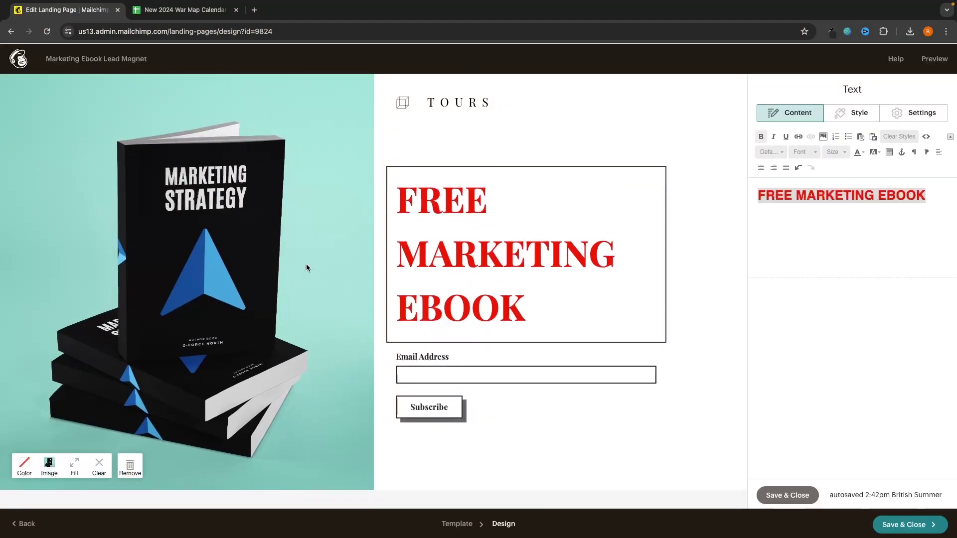
Step: Set the text colour of the whole "FREE MARKETING EBOOK" headline to Automatic
triple_click(816, 188)
left_click(859, 152)
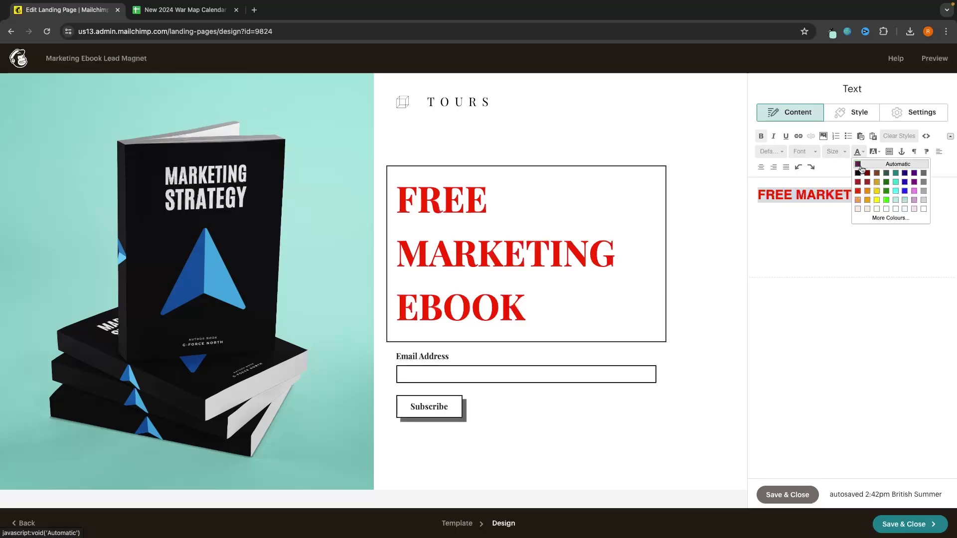
left_click(861, 167)
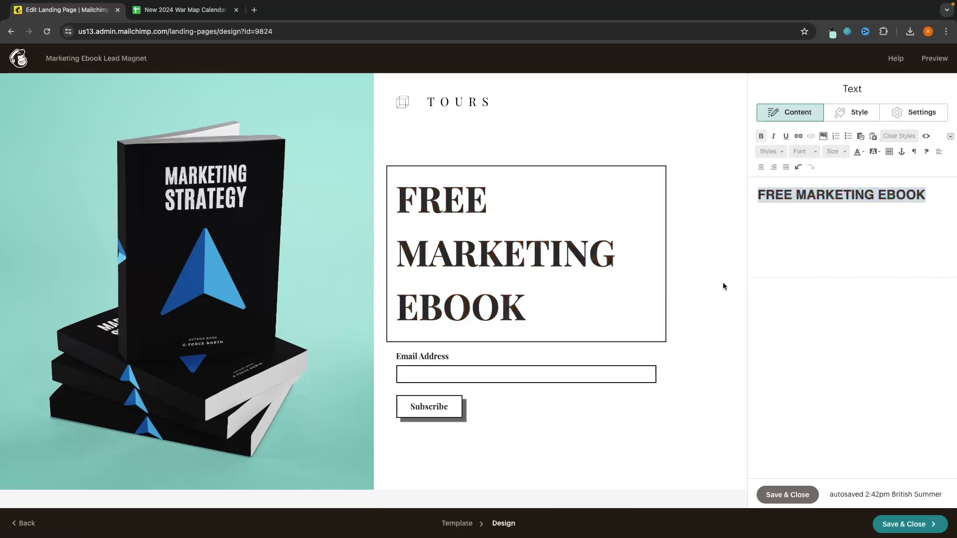
Step: Replace the TOURS logo above the headline with the stored blue arrow logo and set its image display size to 10%
mouse_move(449, 101)
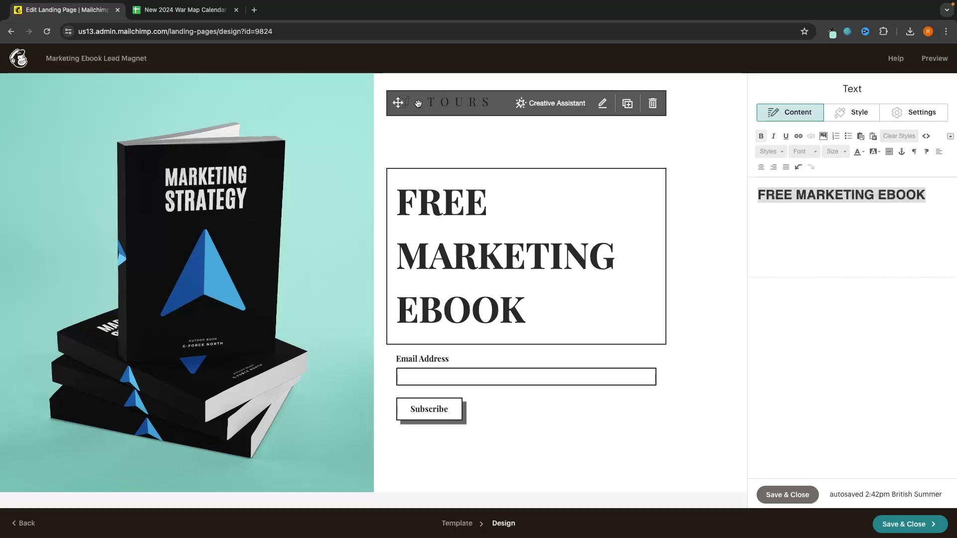
left_click(604, 108)
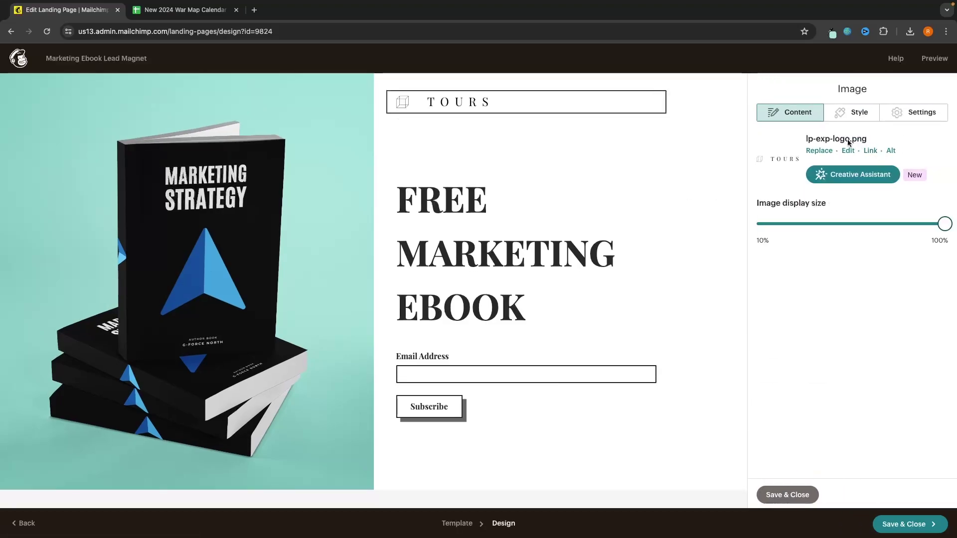
left_click(819, 150)
left_click(635, 243)
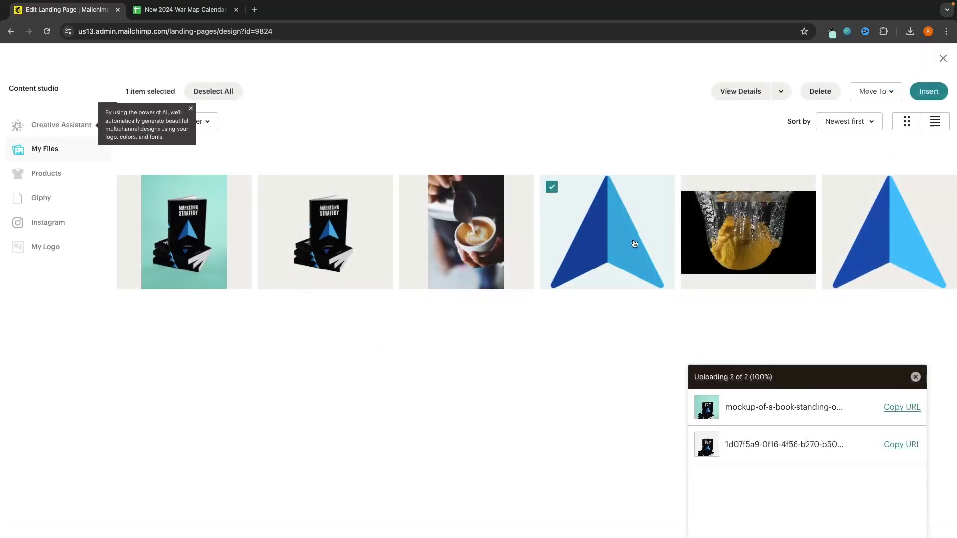
left_click(914, 96)
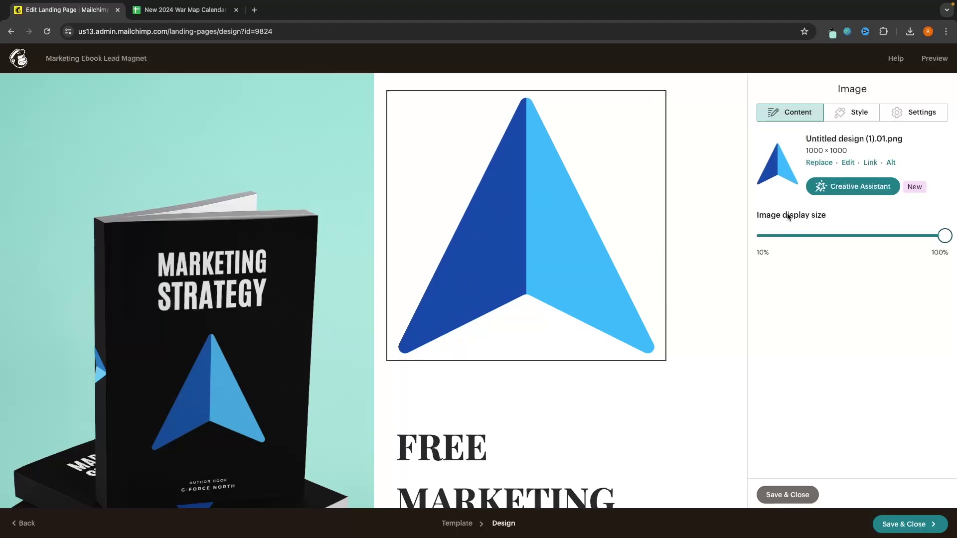
left_click_drag(946, 237, 762, 235)
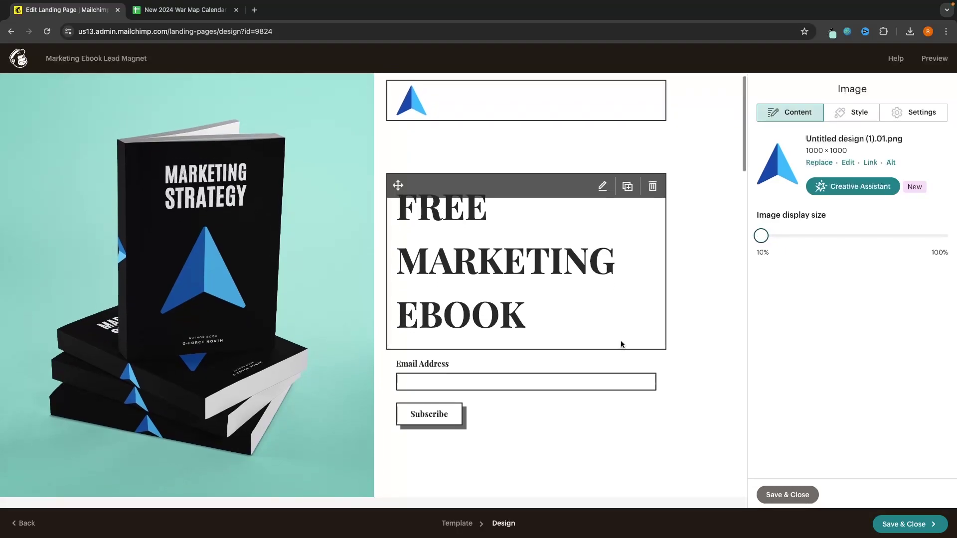
Step: Add a required First Name field to the signup form and place it above Email Address
scroll(740, 262, "down", 1)
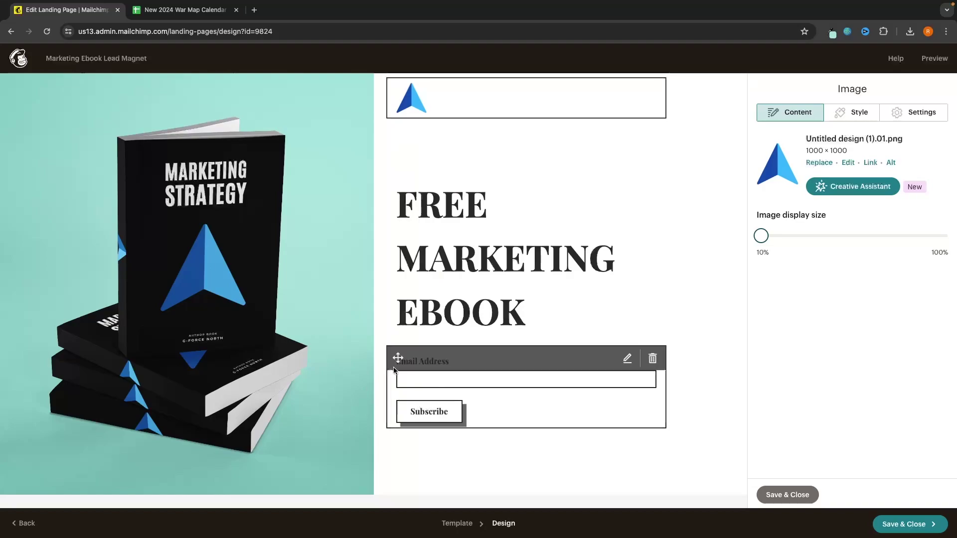
left_click(458, 383)
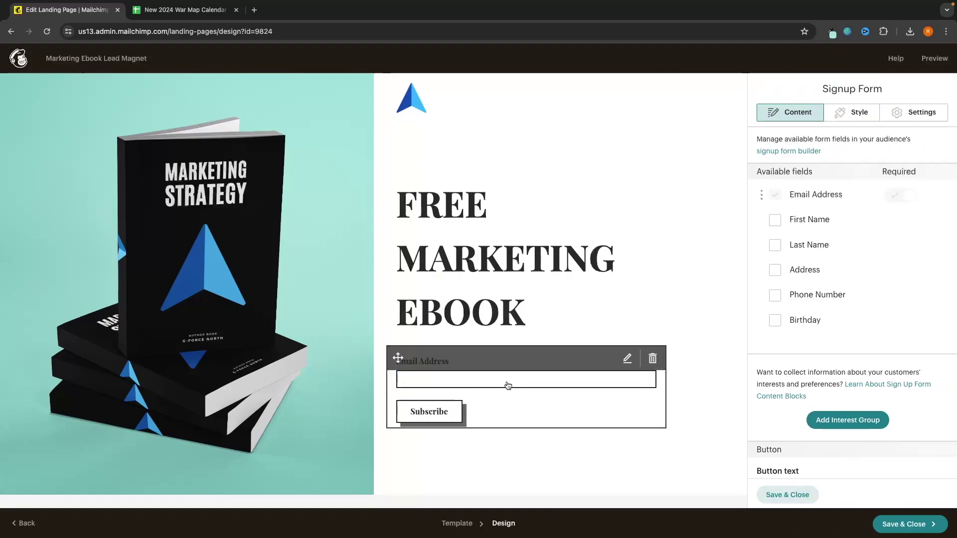
left_click_drag(755, 173, 829, 175)
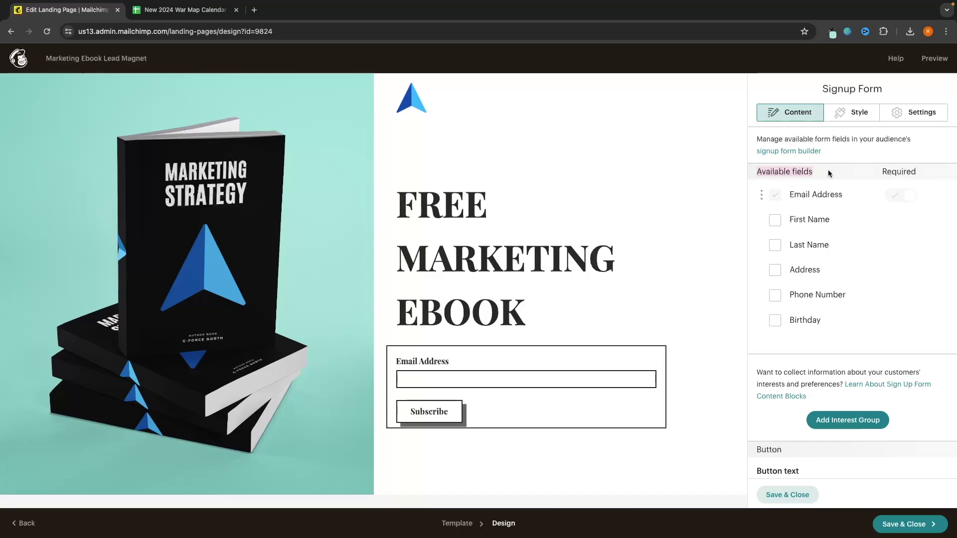
left_click(827, 205)
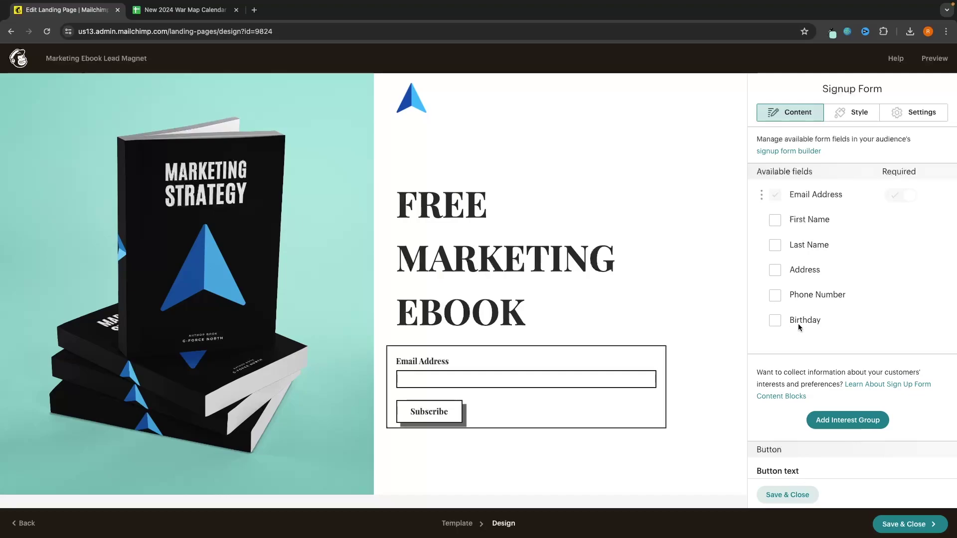
left_click(777, 220)
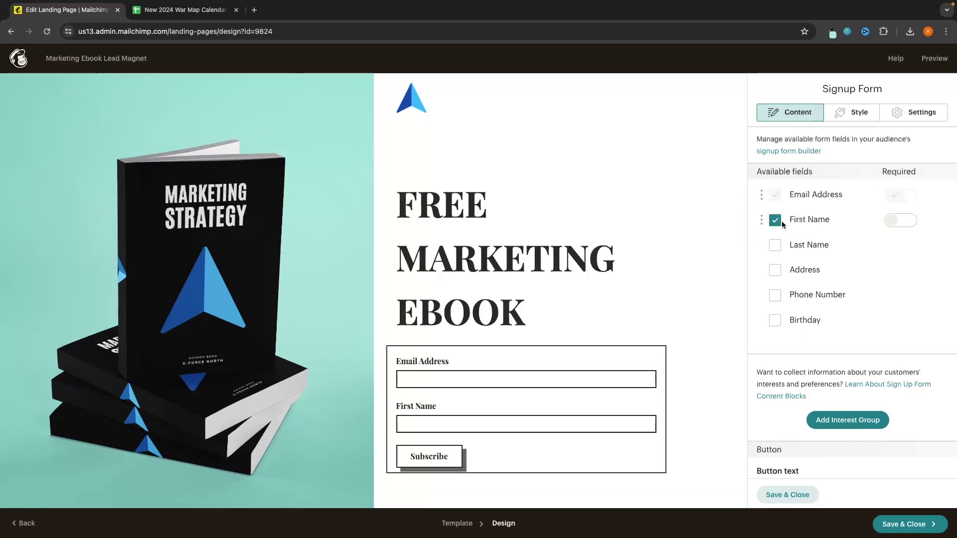
left_click(913, 221)
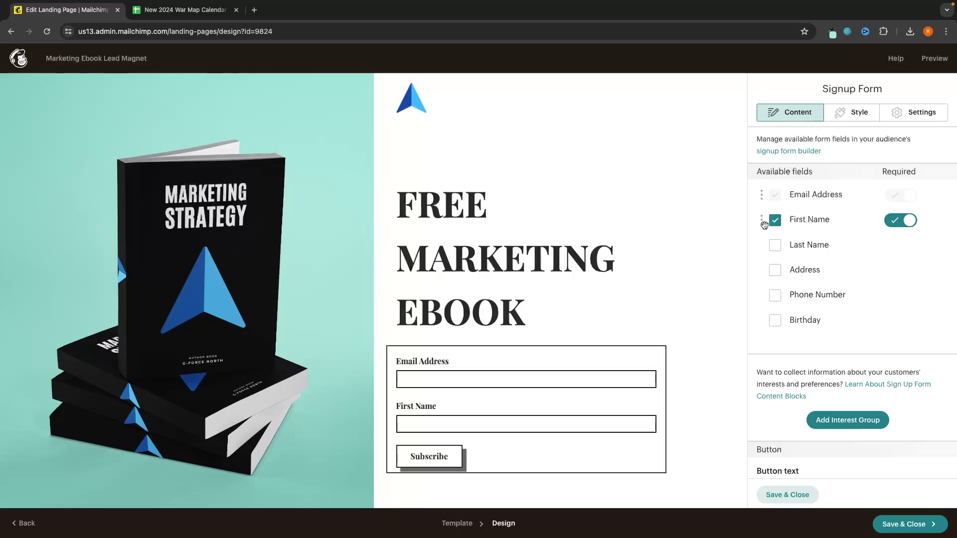
left_click_drag(763, 219, 770, 198)
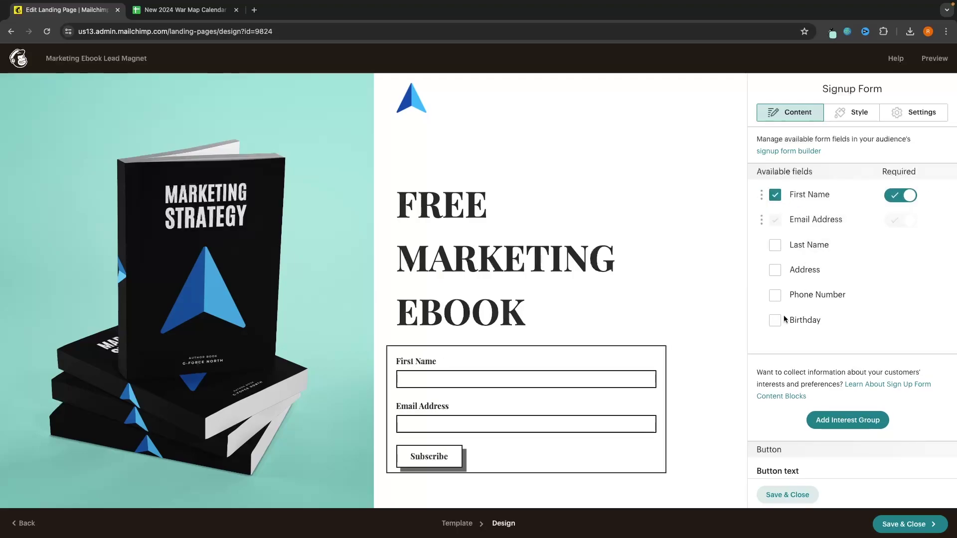
Step: Change the signup form's button text to "Claim now"
scroll(785, 371, "down", 4)
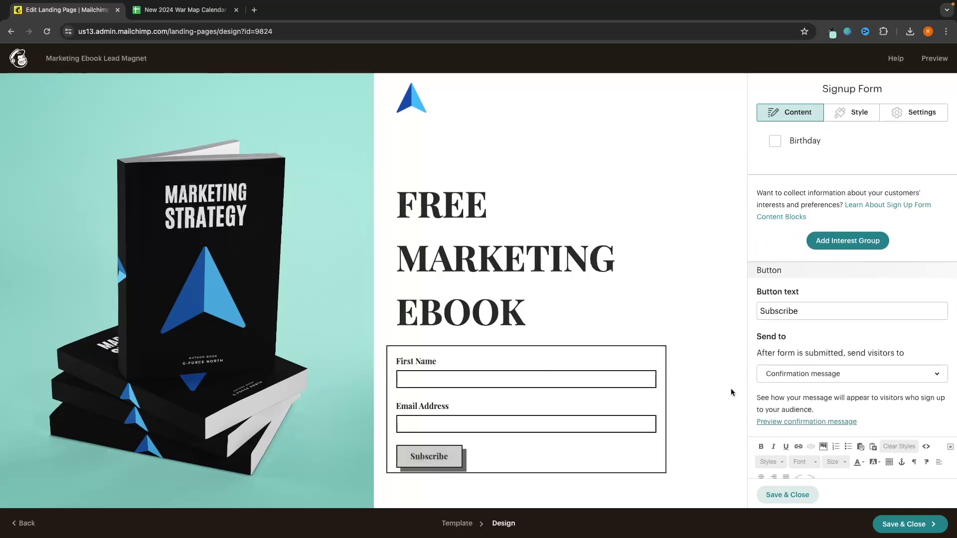
left_click_drag(805, 310, 747, 309)
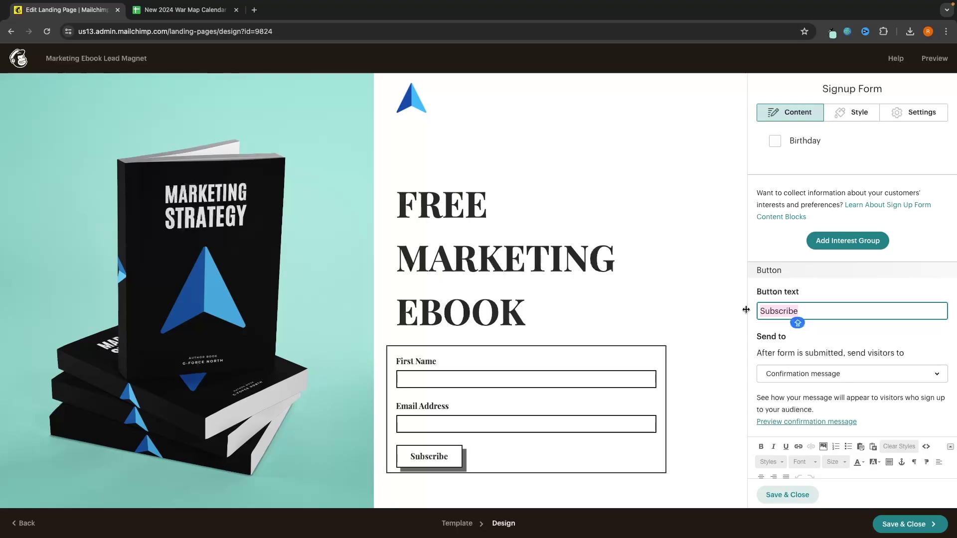
type("Claim now")
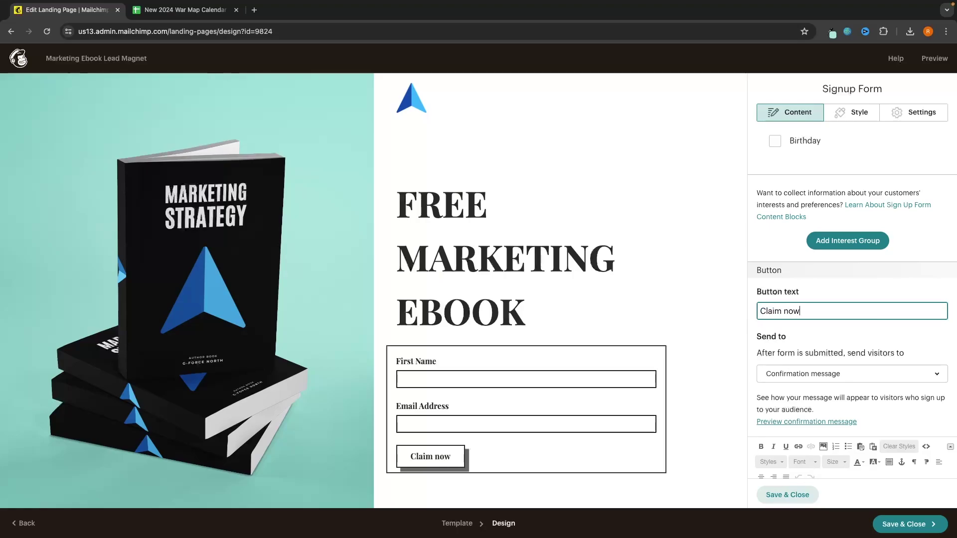
Step: Give the signup form's input fields slightly rounded corners in the form's style settings
scroll(835, 143, "up", 1)
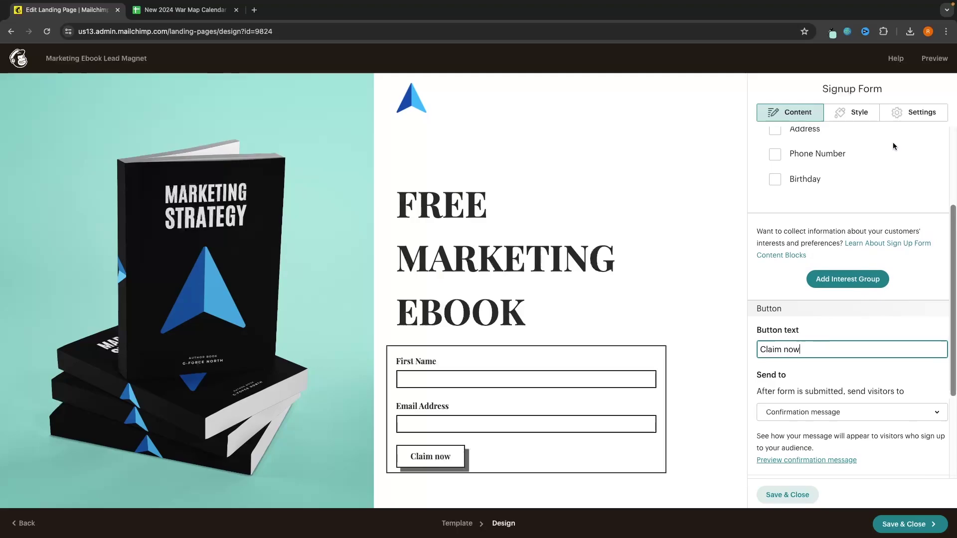
left_click(862, 116)
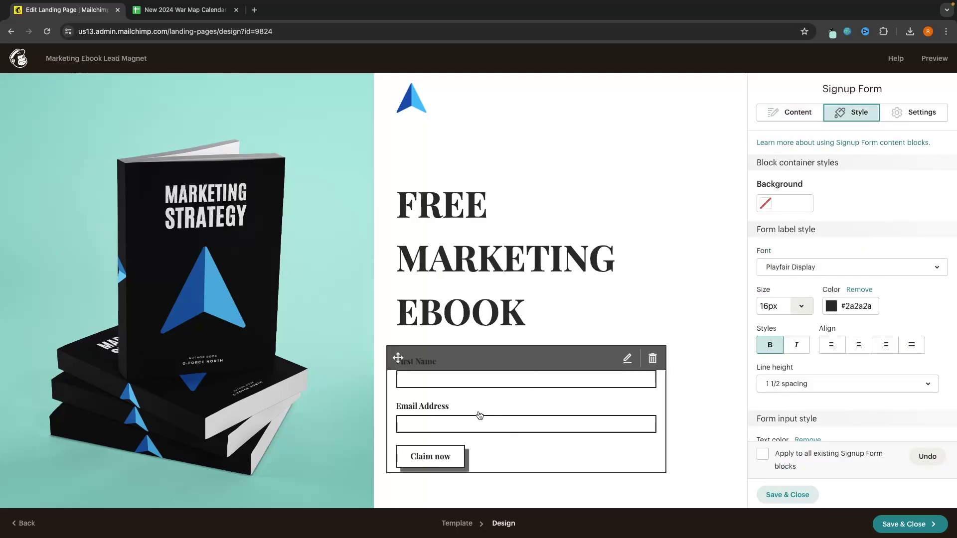
scroll(793, 264, "down", 1)
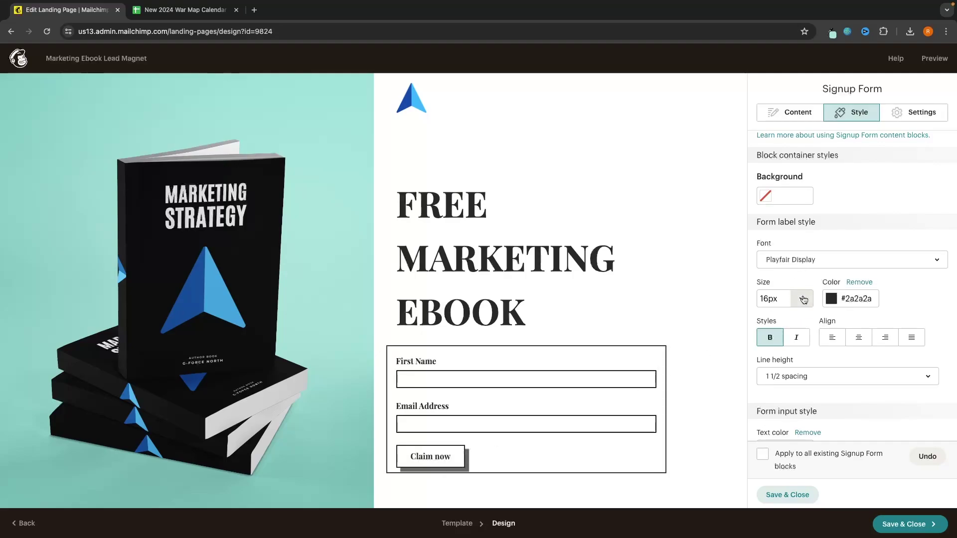
scroll(842, 298, "down", 5)
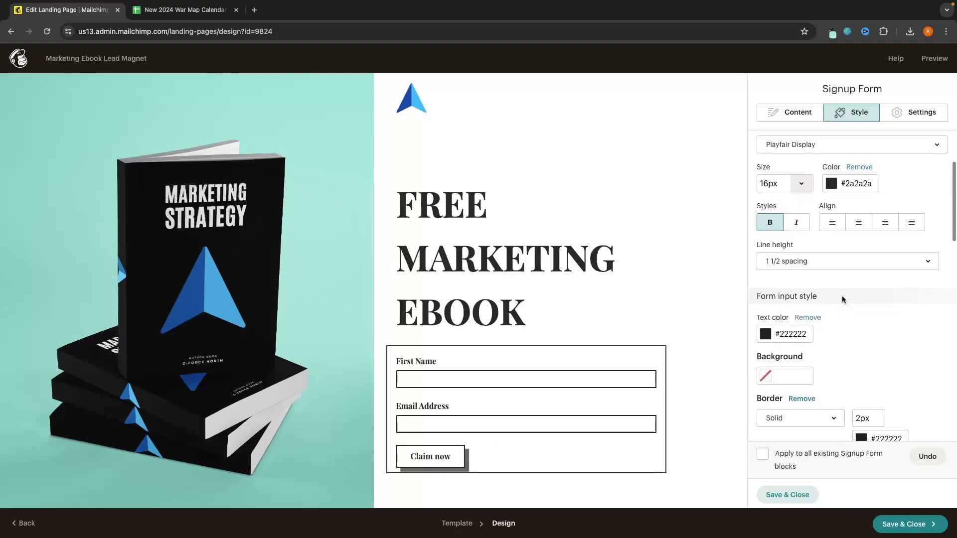
scroll(842, 295, "down", 4)
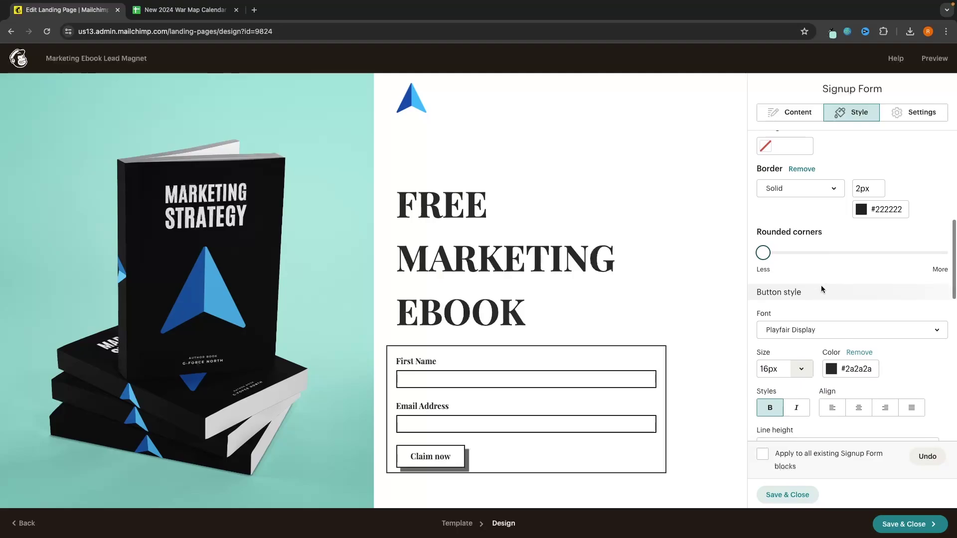
mouse_move(761, 255)
left_mouse_down()
mouse_move(876, 253)
mouse_move(732, 267)
mouse_move(908, 252)
mouse_move(768, 259)
left_mouse_up()
scroll(826, 297, "down", 3)
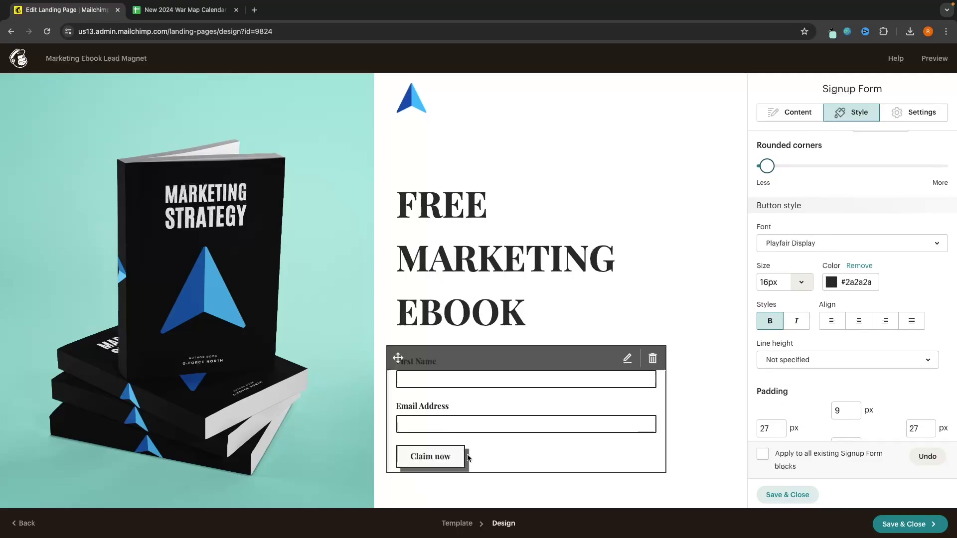
Step: Set the Claim now button's font to Noticia Text and its text size to 18px
left_click(782, 243)
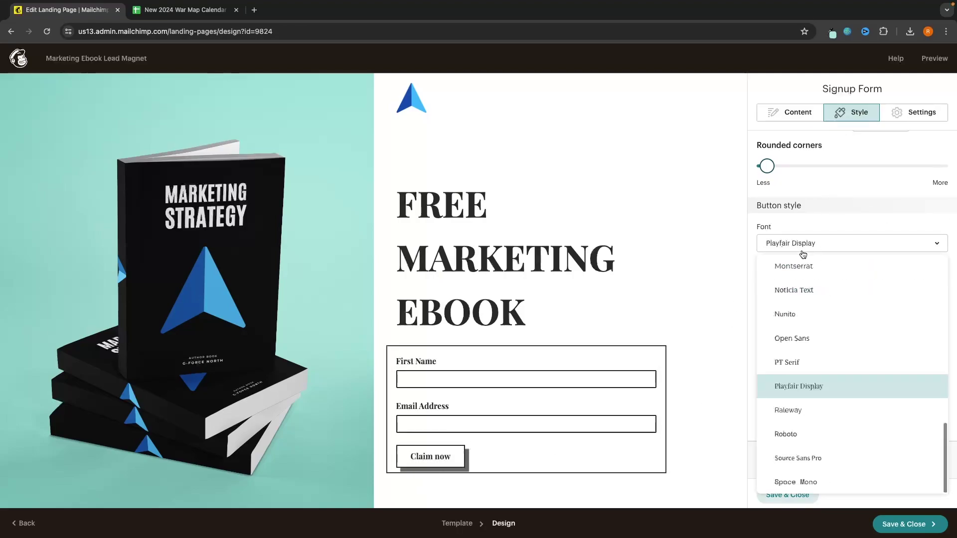
left_click(780, 289)
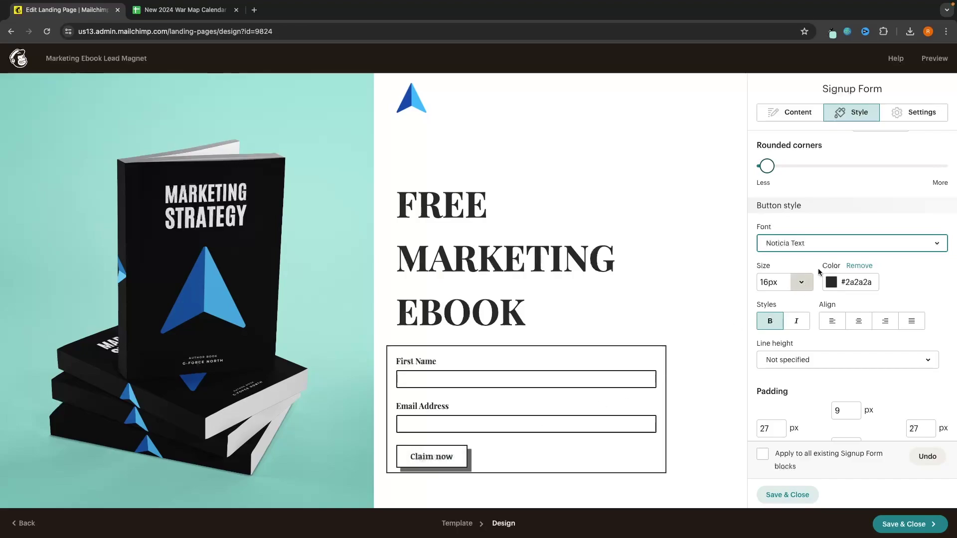
scroll(820, 273, "down", 1)
scroll(820, 272, "down", 1)
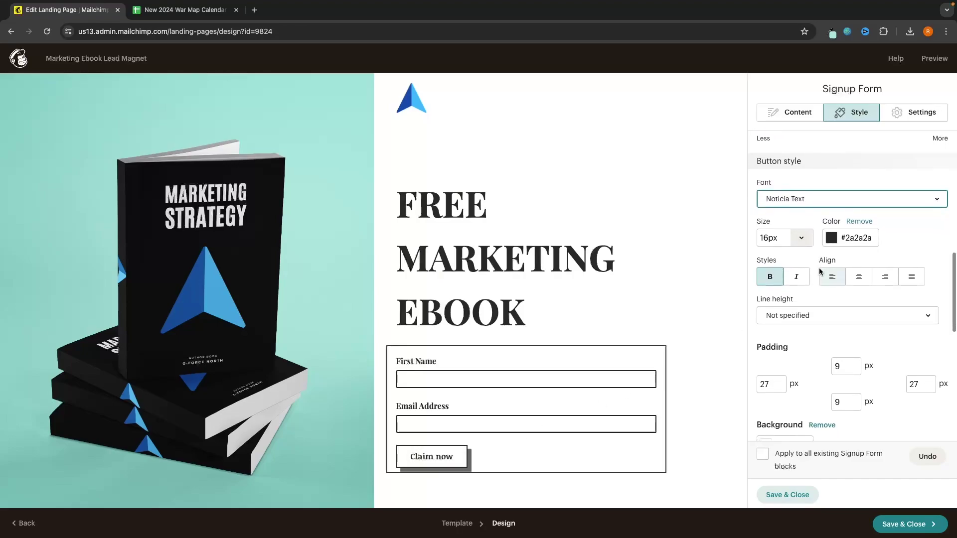
left_click(797, 237)
left_click(778, 409)
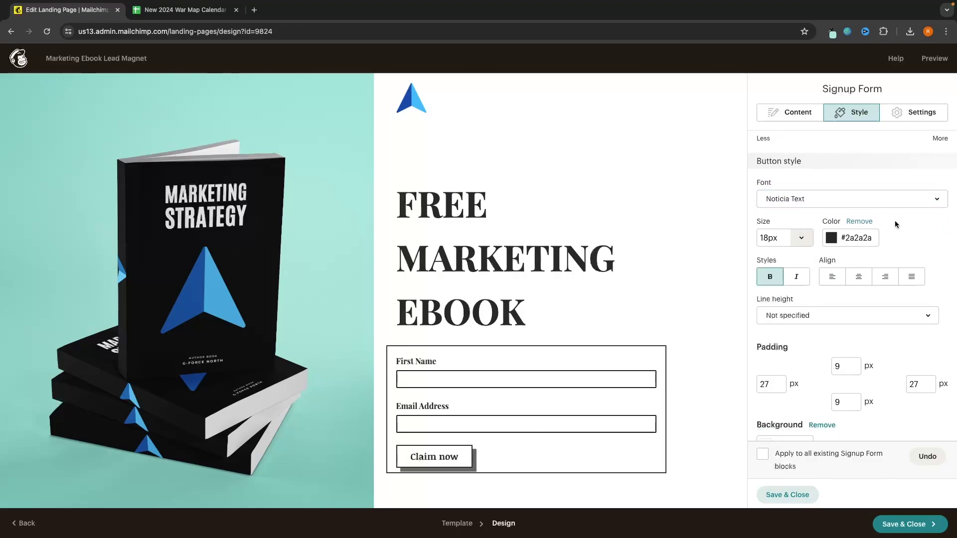
Step: Round the Claim now button's corners to a bit under half of the available range and try adjusting its box shadow transparency
scroll(887, 253, "down", 5)
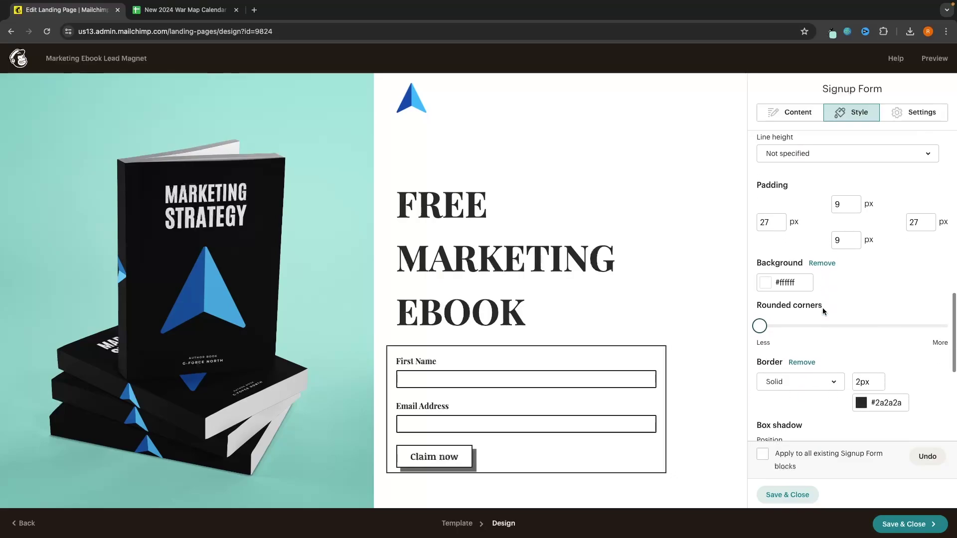
left_click_drag(760, 280, 830, 286)
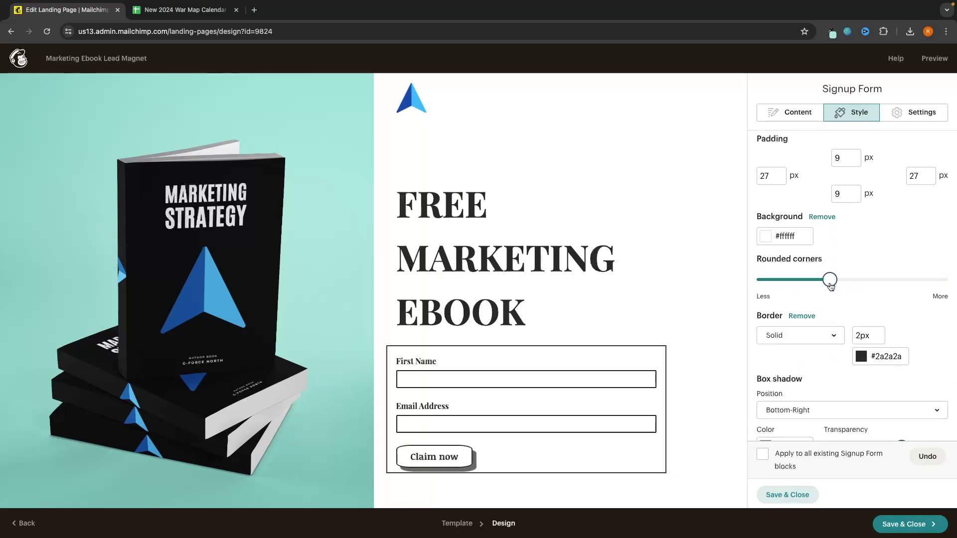
scroll(893, 269, "down", 2)
scroll(894, 269, "down", 2)
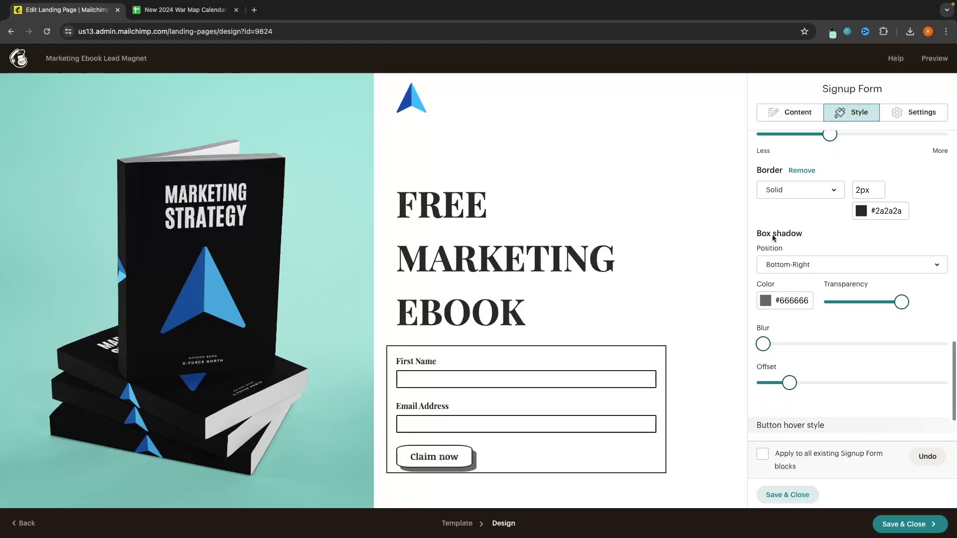
left_click_drag(903, 302, 949, 317)
scroll(923, 331, "down", 3)
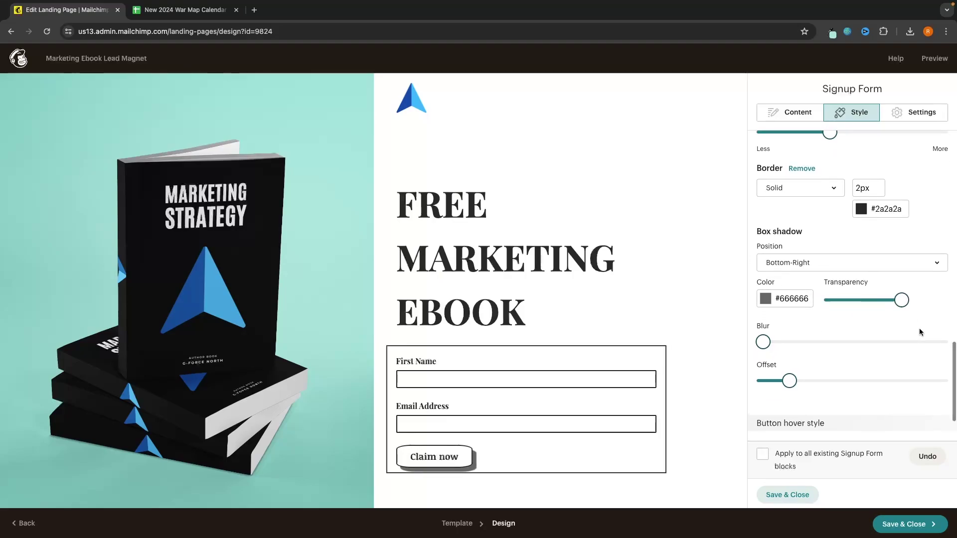
scroll(734, 312, "down", 1)
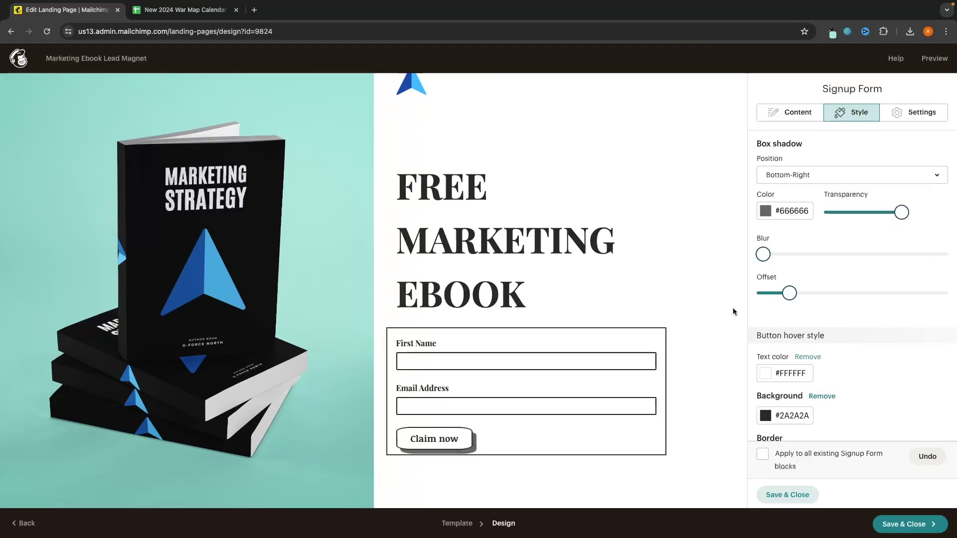
Step: Check the signup form's content settings, then save and close the form's editor
left_click(792, 112)
scroll(803, 202, "up", 1)
scroll(803, 203, "up", 2)
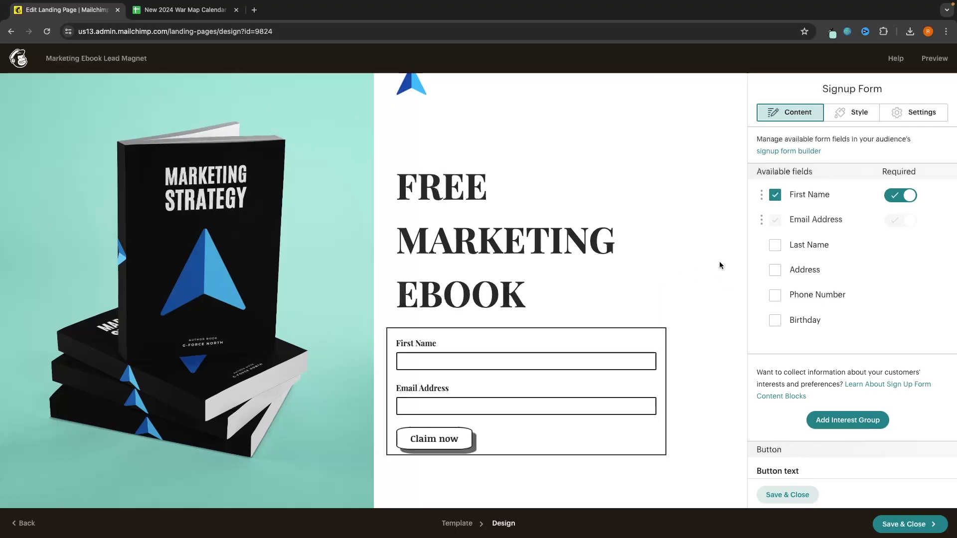
left_click(787, 492)
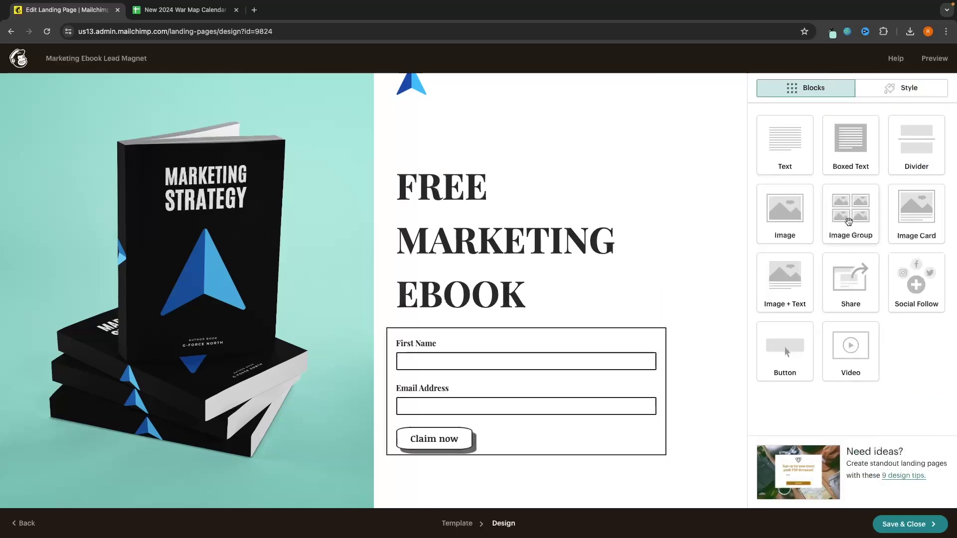
Step: Add a text block between the headline and the signup form reading "Enter your email below to claim your free ebook"
left_click_drag(810, 132, 410, 295)
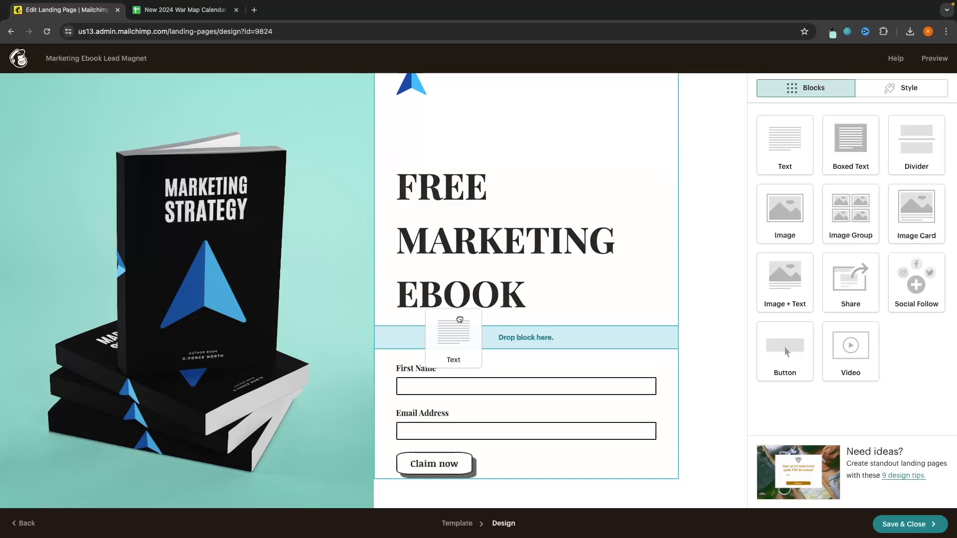
left_click_drag(459, 320, 460, 324)
left_click_drag(947, 192, 726, 193)
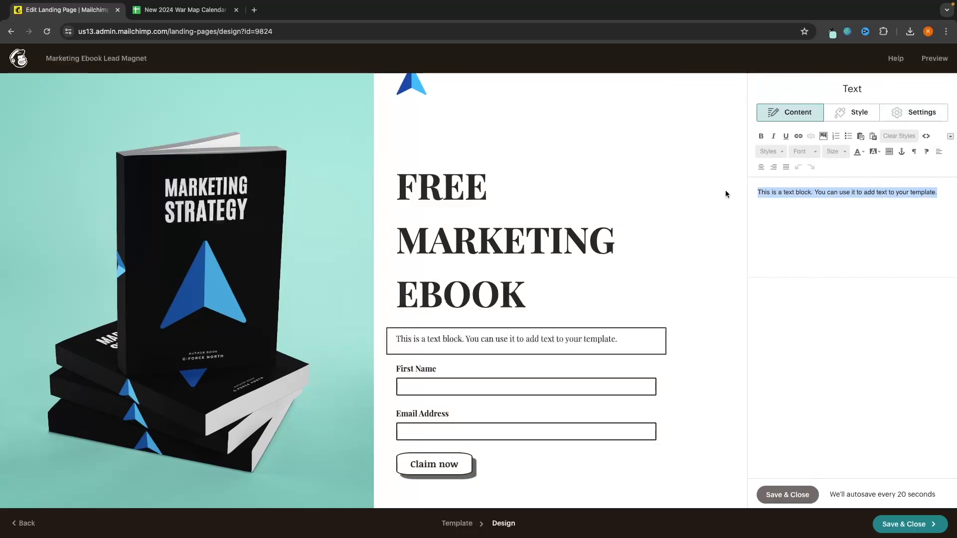
type("Enter")
key("BackSpace")
key("BackSpace")
type("ter your email below to cliam your free ebook")
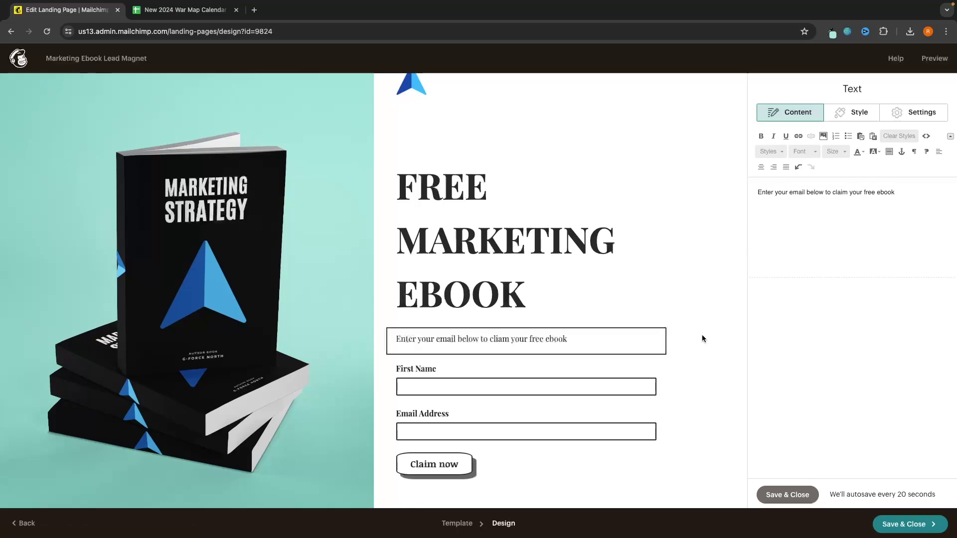
Step: Examine the template's "Kick off your next adventure" text block and each column of the three-column image and text block beneath it
scroll(702, 338, "up", 2)
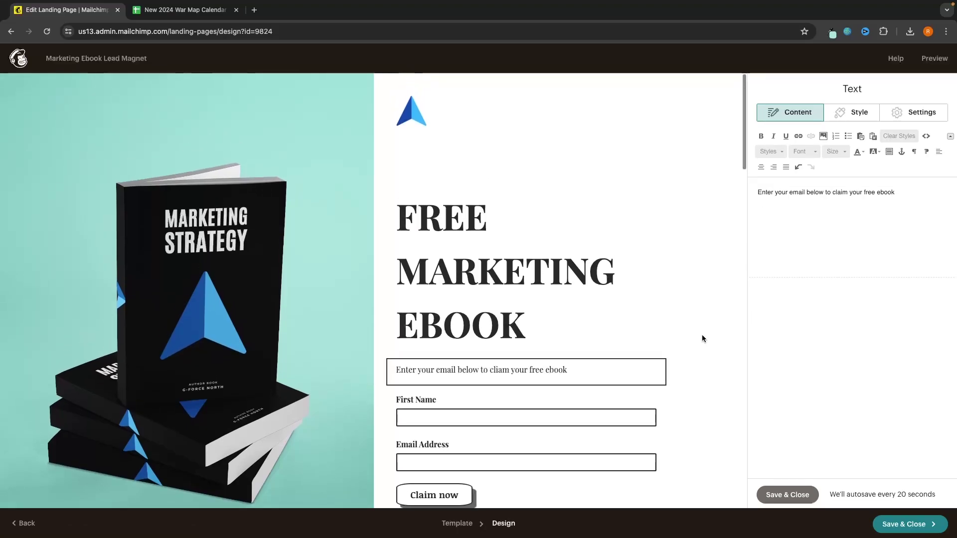
scroll(702, 338, "down", 10)
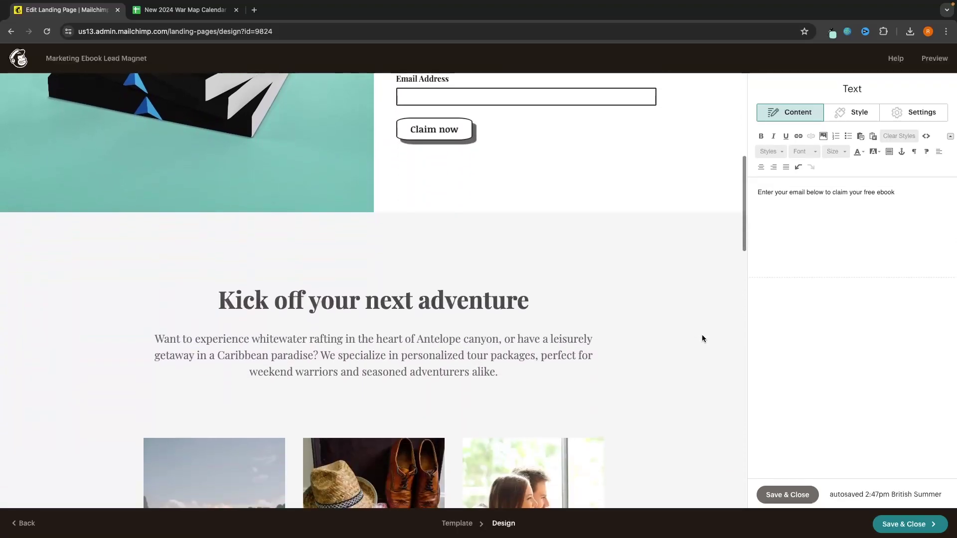
scroll(702, 338, "down", 3)
scroll(711, 323, "down", 1)
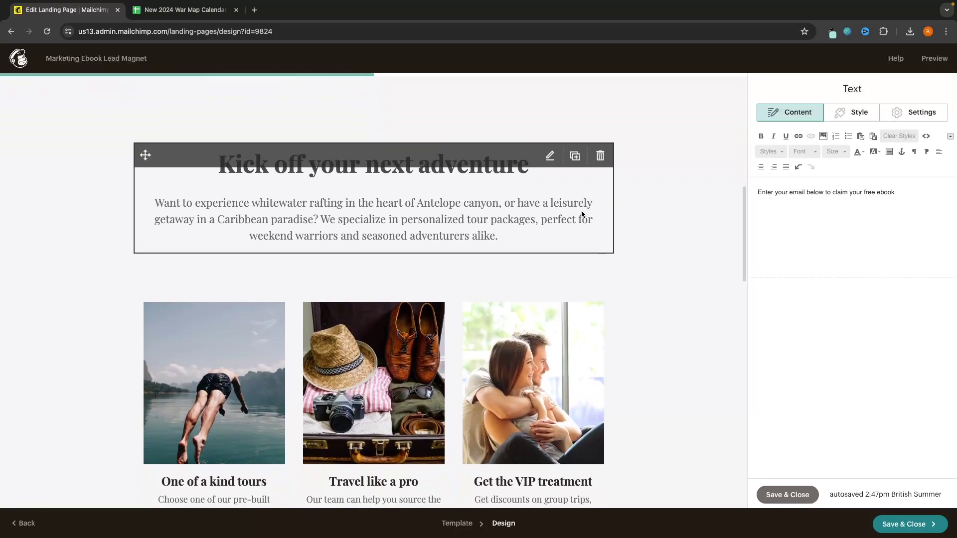
left_click(463, 196)
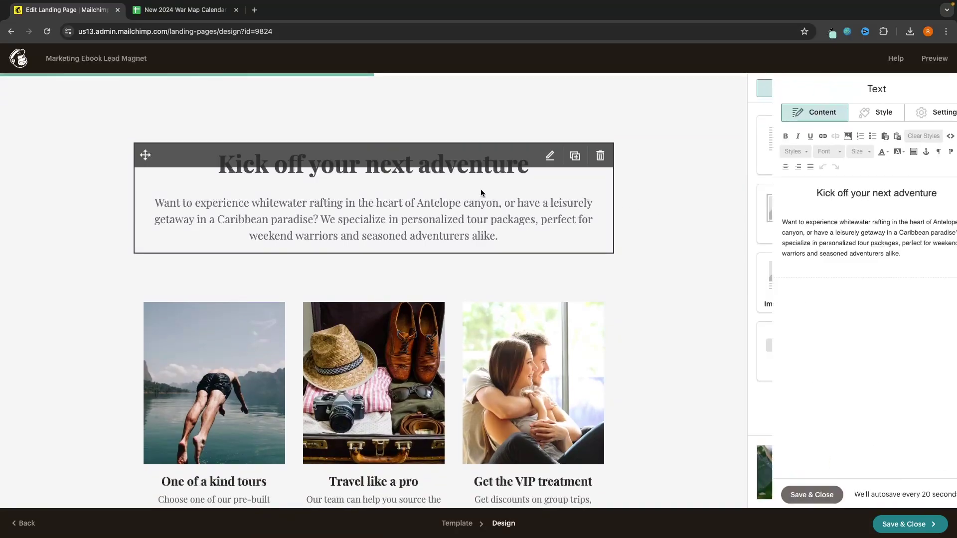
scroll(686, 283, "down", 3)
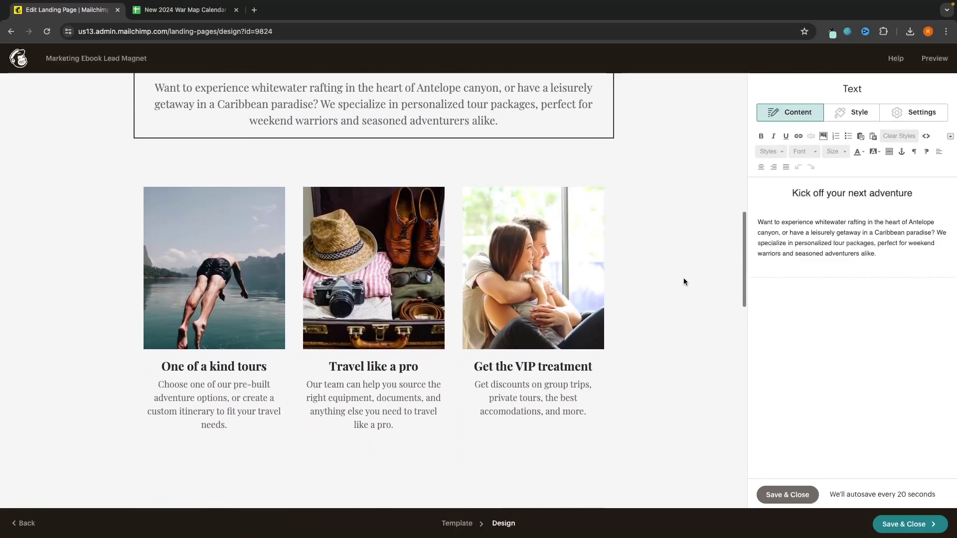
left_click(275, 306)
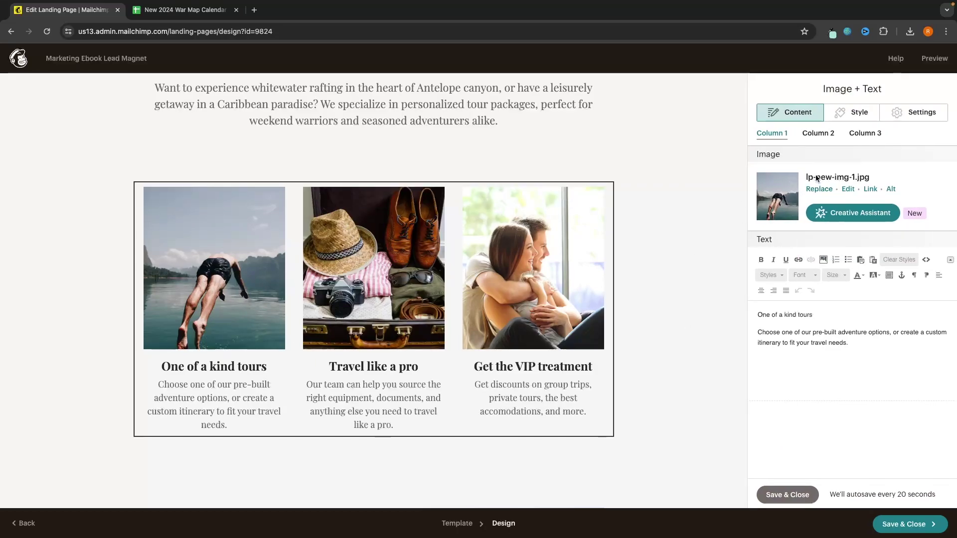
mouse_move(289, 282)
left_click(818, 133)
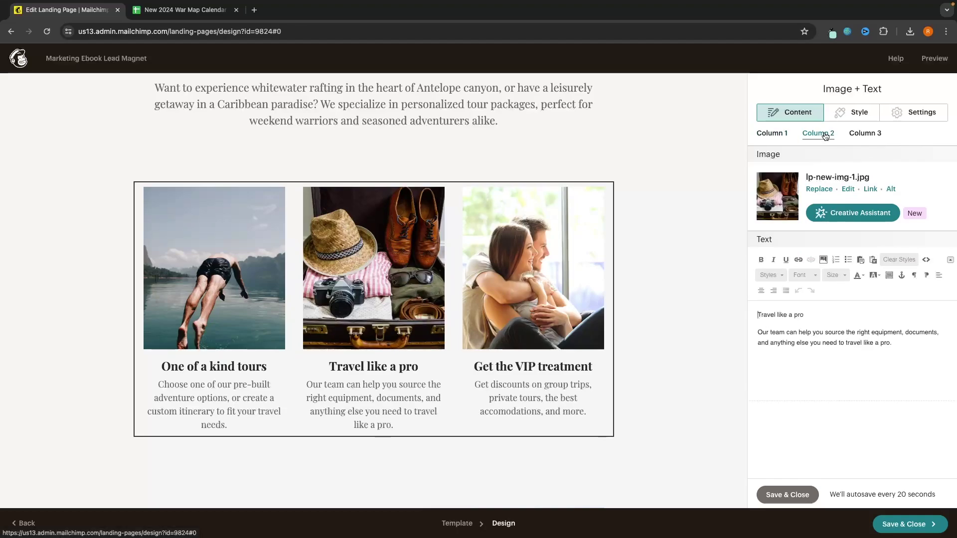
mouse_move(446, 273)
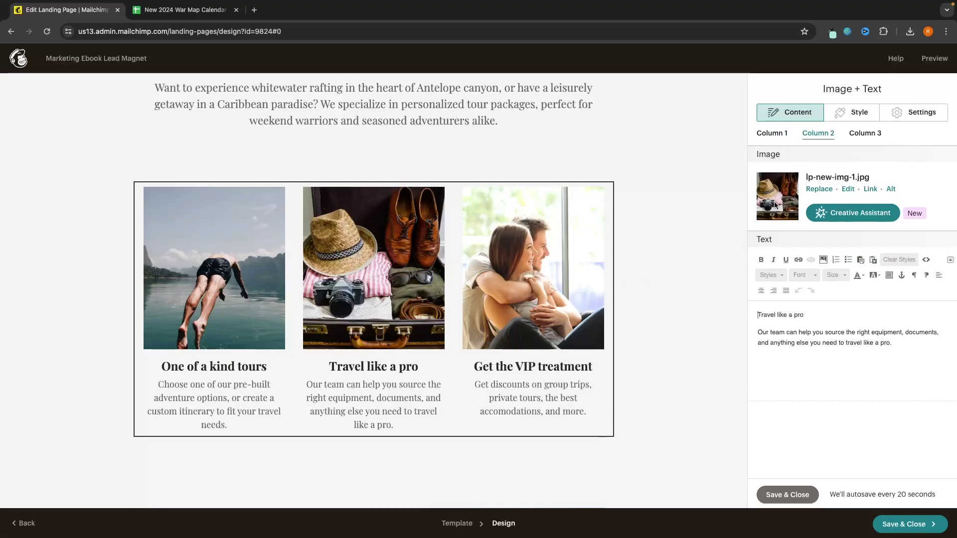
left_click(865, 133)
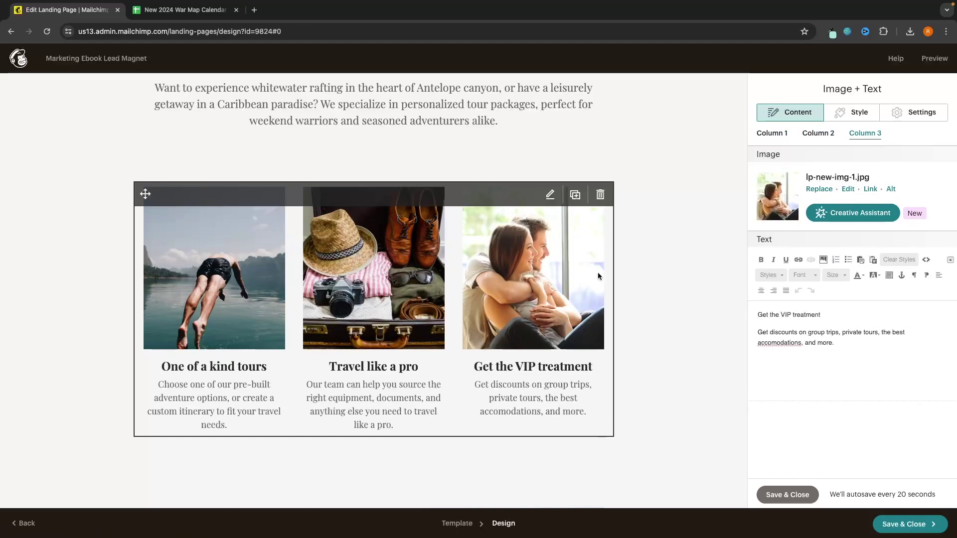
scroll(653, 331, "down", 1)
scroll(653, 331, "up", 10)
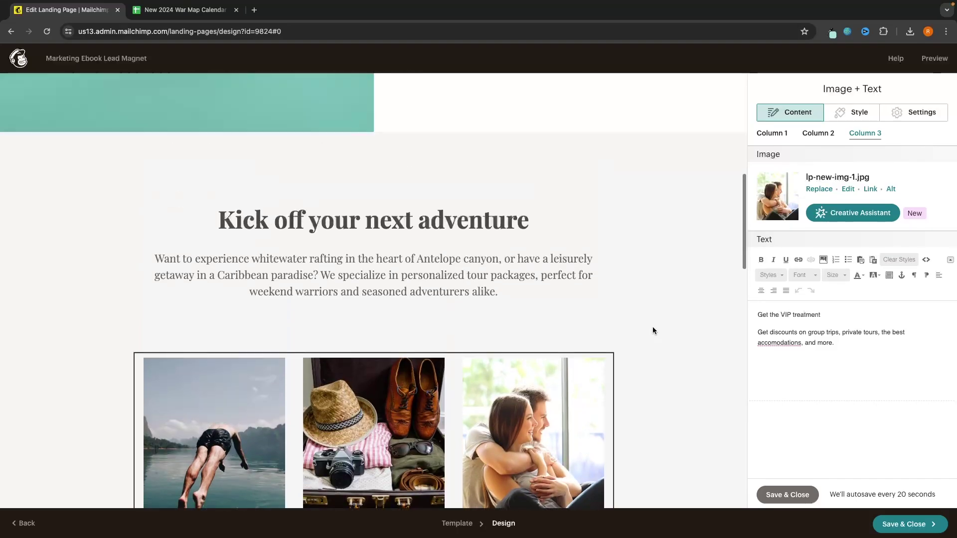
scroll(653, 331, "down", 2)
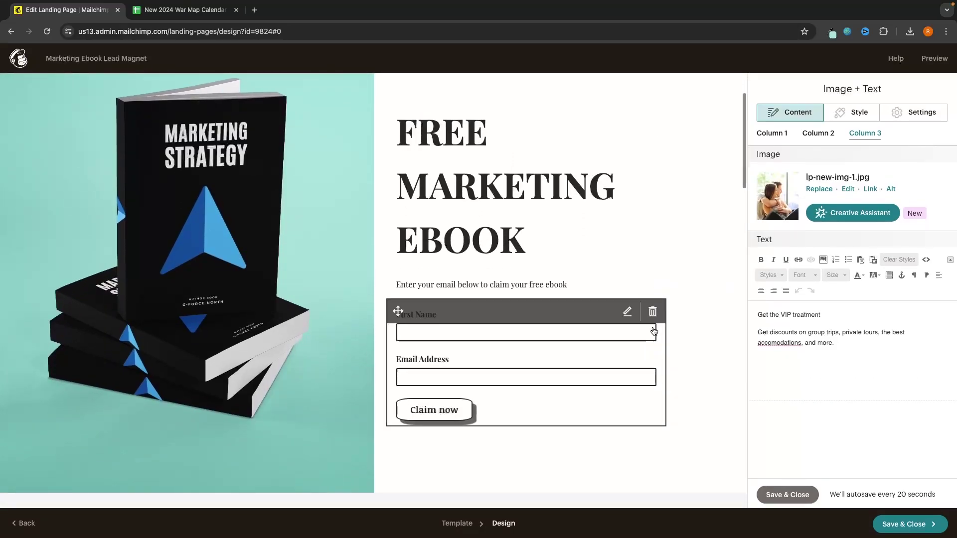
Step: Delete the "Kick off your next adventure" text block, the spacing block under it and the three-column image and text block
scroll(654, 330, "down", 5)
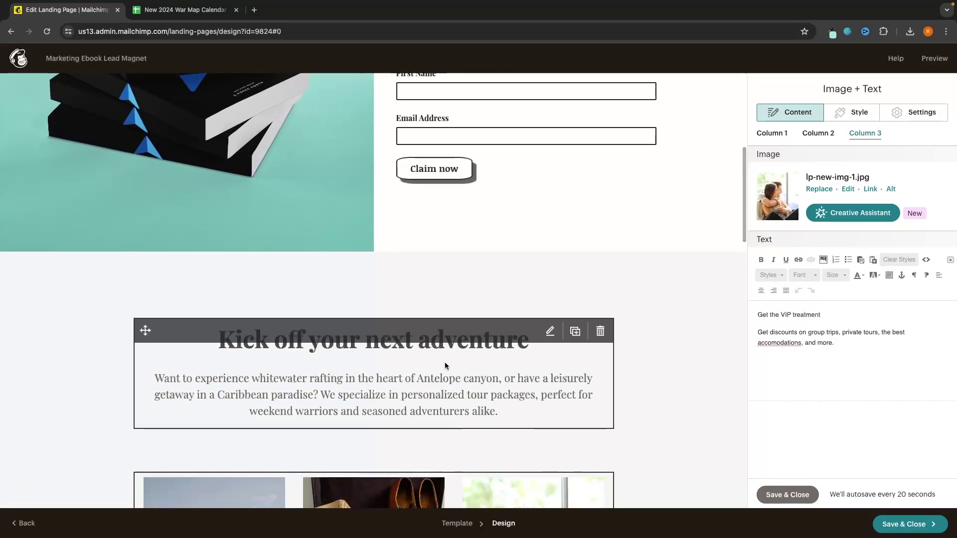
left_click(598, 339)
left_click(346, 342)
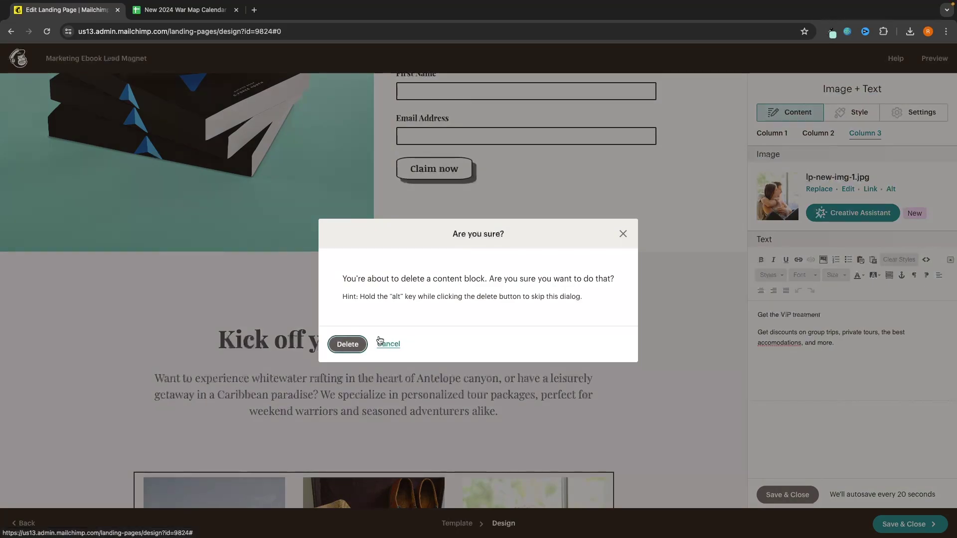
left_click(601, 331)
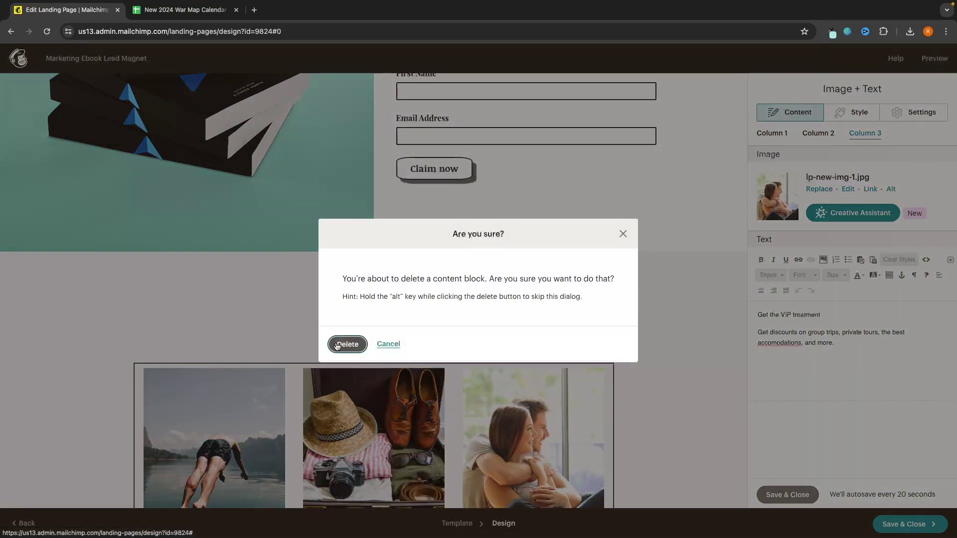
left_click(345, 343)
left_click(600, 331)
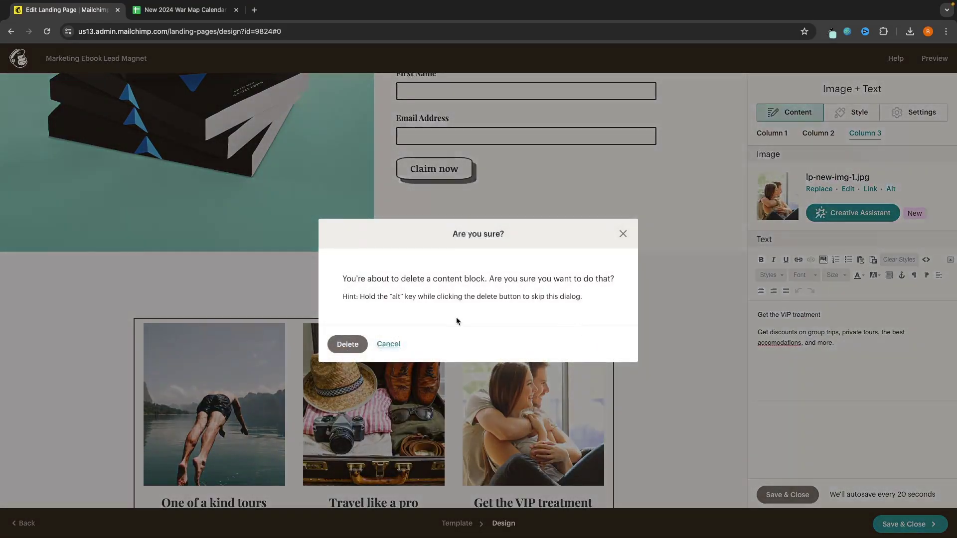
left_click(345, 343)
Step: Delete the remaining spacing block and the "Take the road less traveled" block, and remove the emptied section
left_click(600, 331)
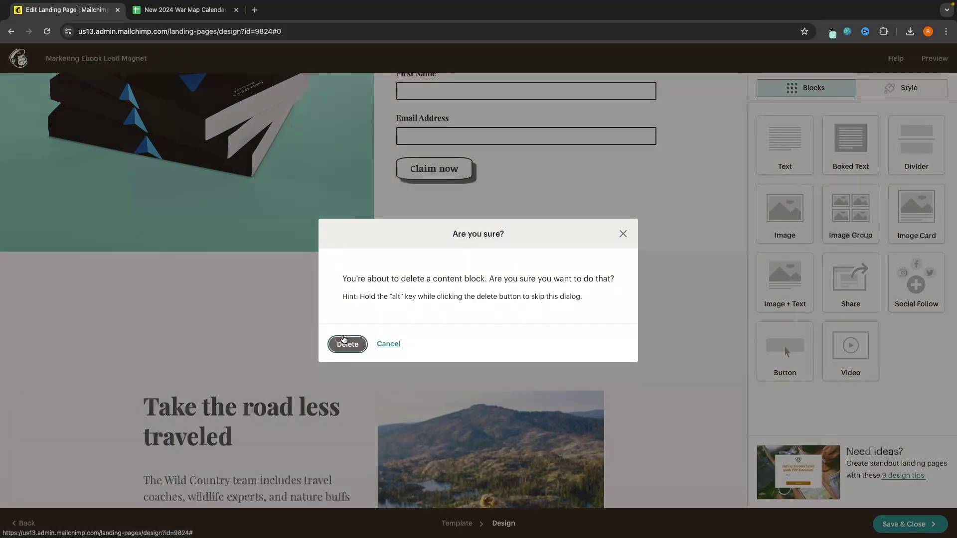
left_click(345, 343)
left_click(600, 331)
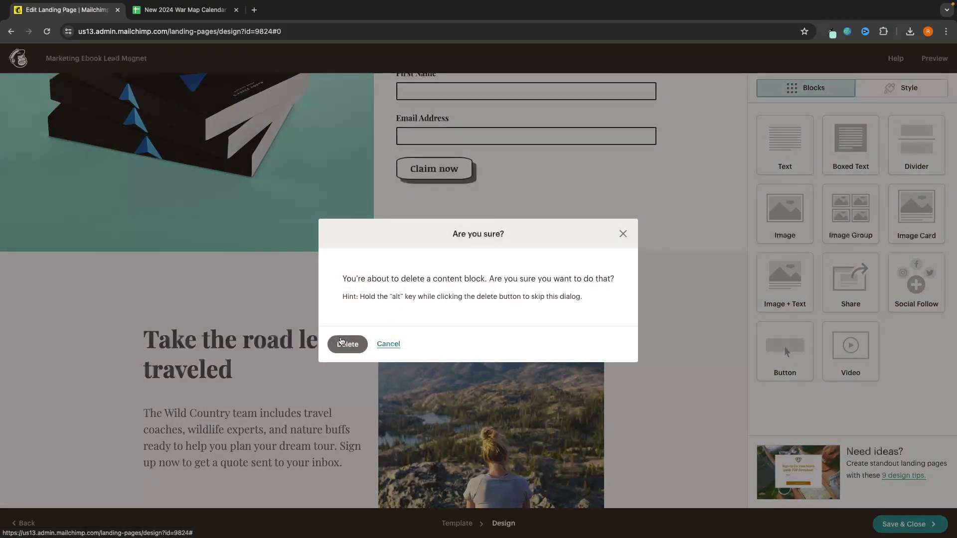
left_click(345, 343)
scroll(566, 349, "down", 2)
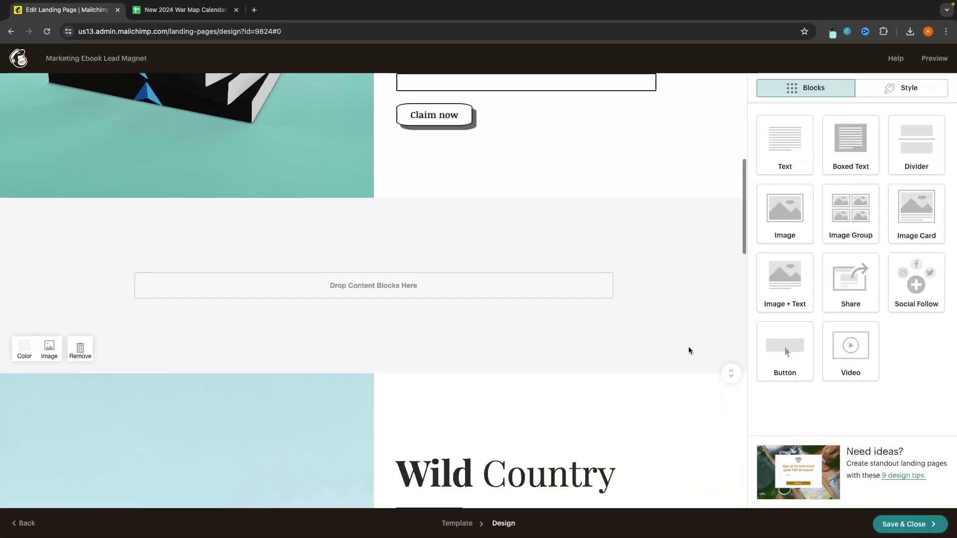
scroll(447, 338, "down", 2)
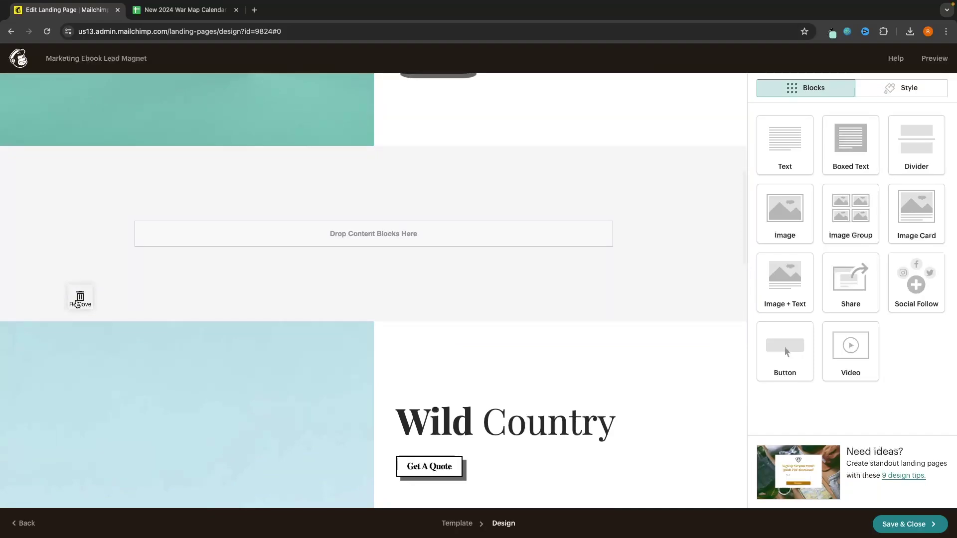
left_click(80, 297)
Step: Delete the "Wild Country" heading block and the "Get A Quote" button block from the section below the hero
scroll(183, 312, "up", 10)
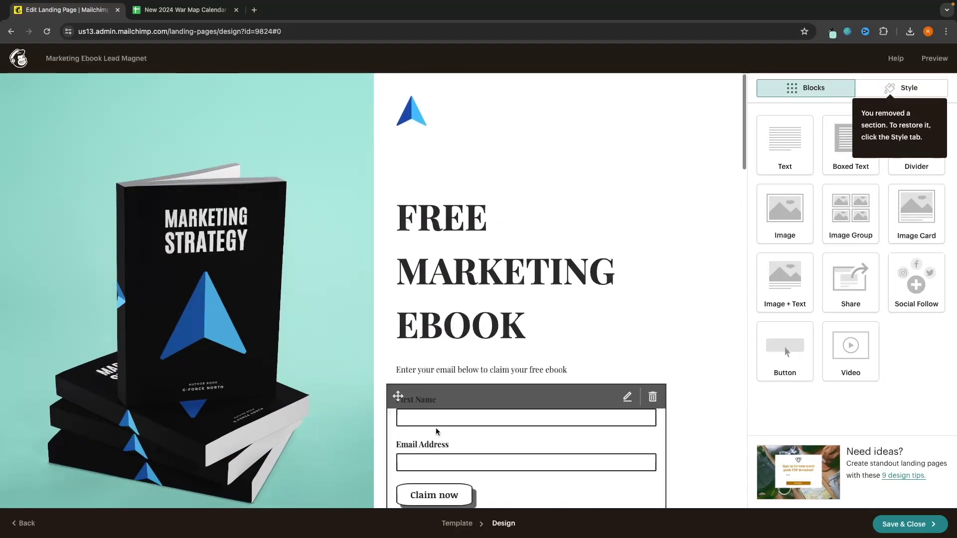
scroll(531, 447, "down", 2)
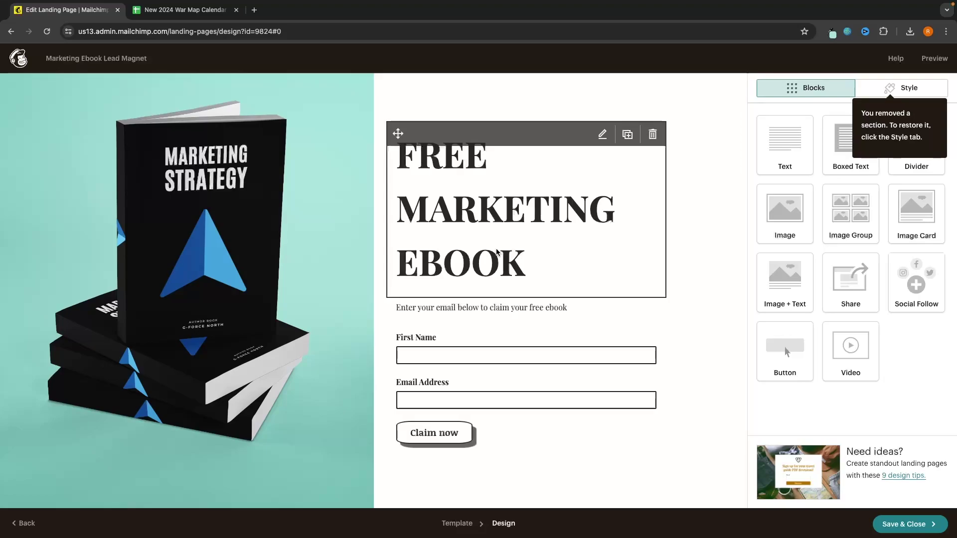
scroll(624, 397, "down", 10)
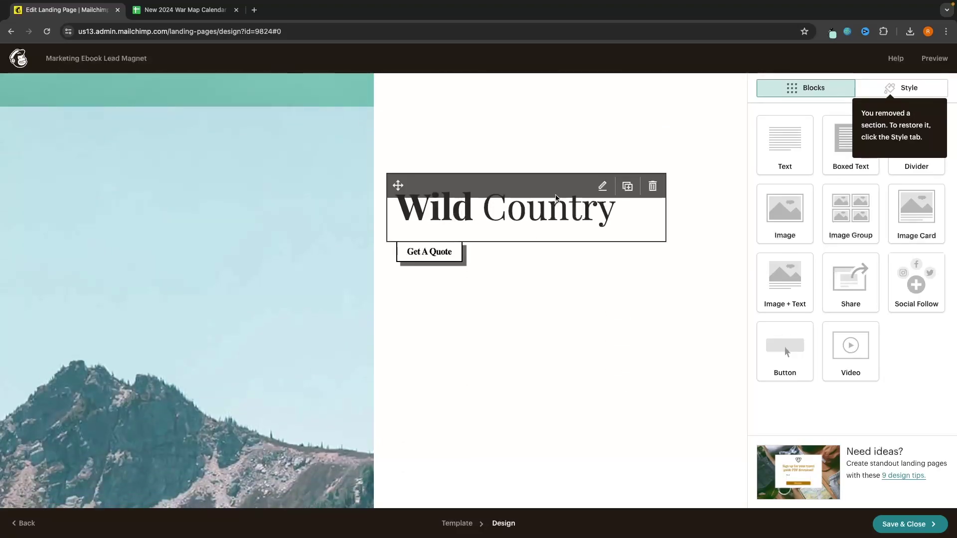
left_click(653, 186)
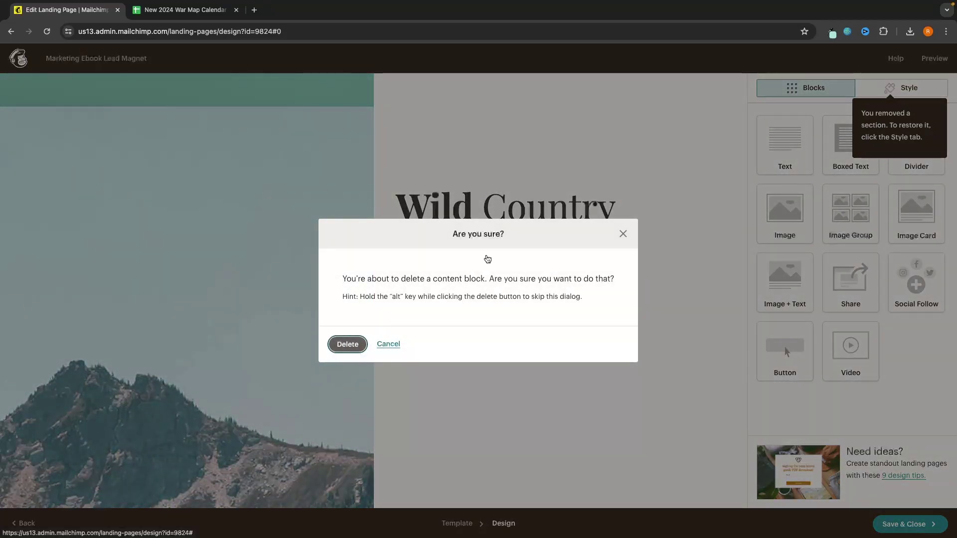
key("Return")
left_click(653, 186)
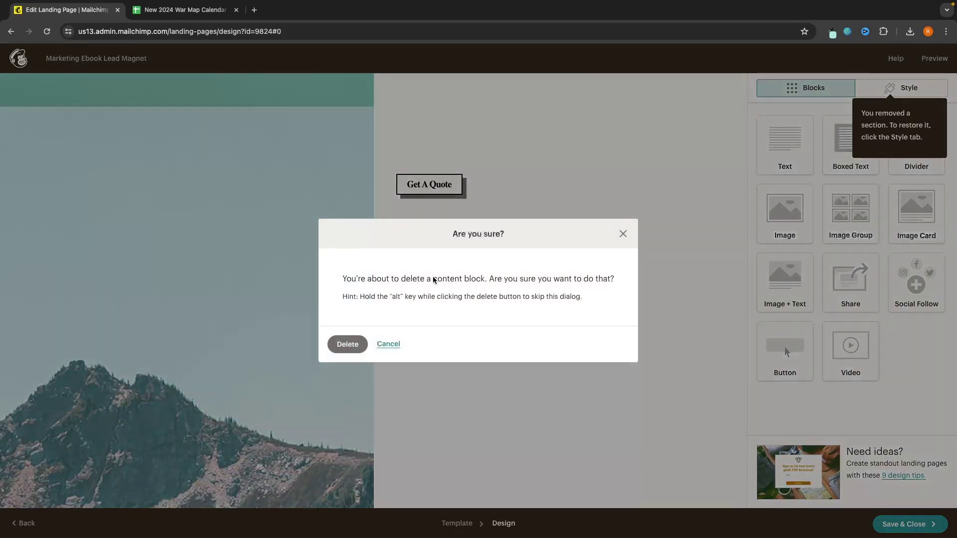
left_click(348, 344)
Step: Add a Social Follow block below the signup form and set its three services to YouTube, Facebook and Instagram
scroll(740, 283, "down", 1)
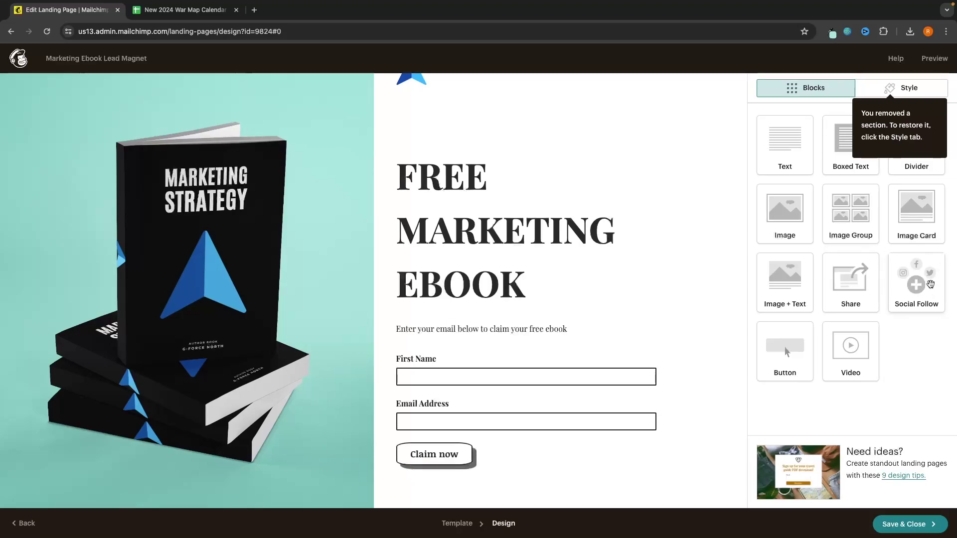
left_click_drag(920, 287, 602, 462)
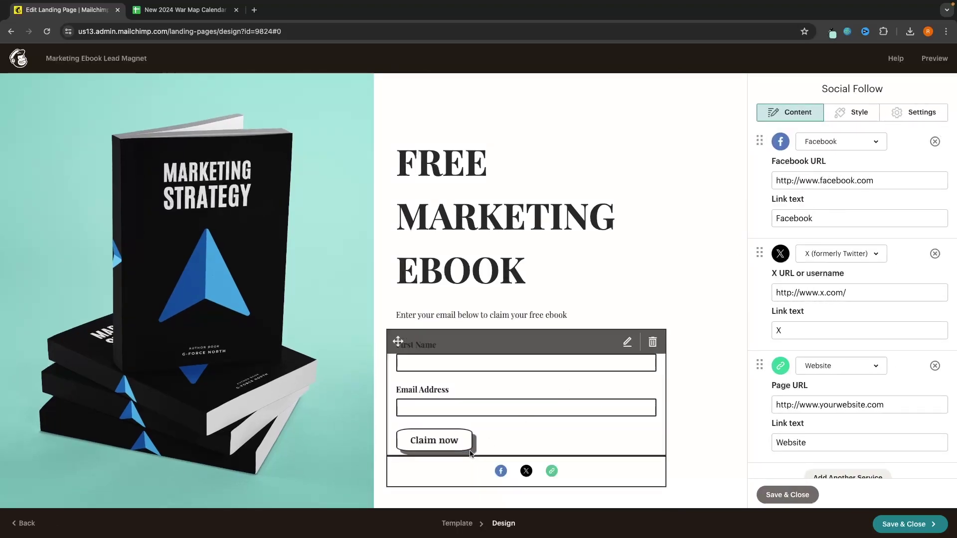
left_click(822, 145)
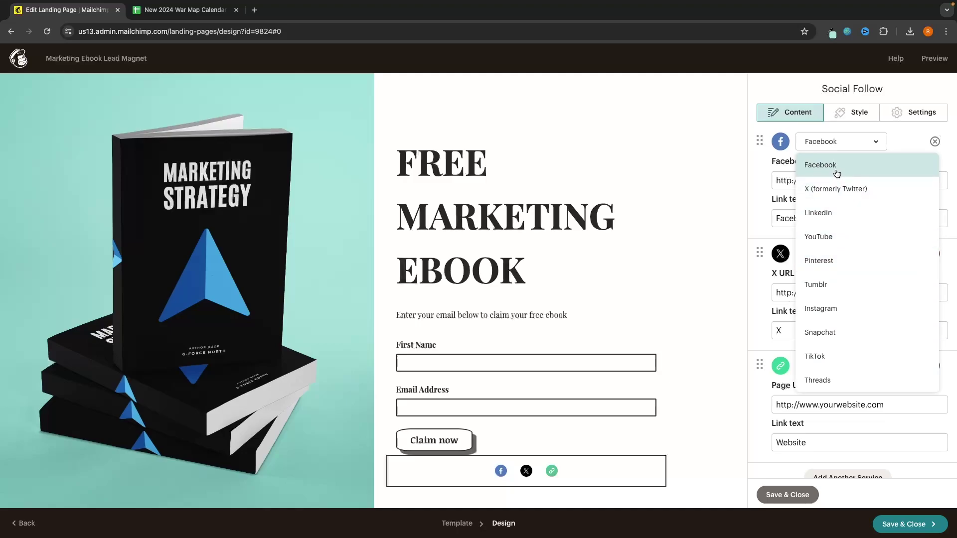
left_click(814, 240)
left_click(842, 252)
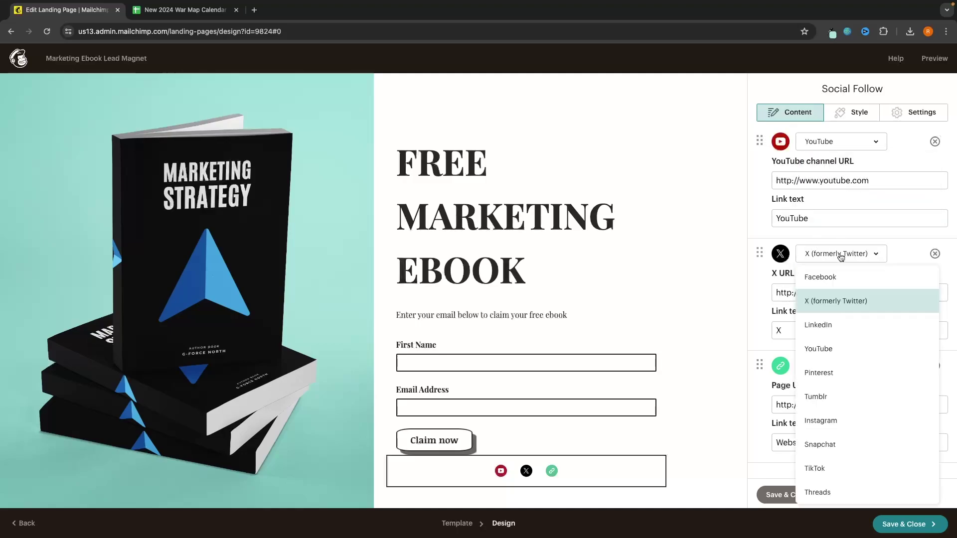
left_click(840, 274)
left_click(824, 366)
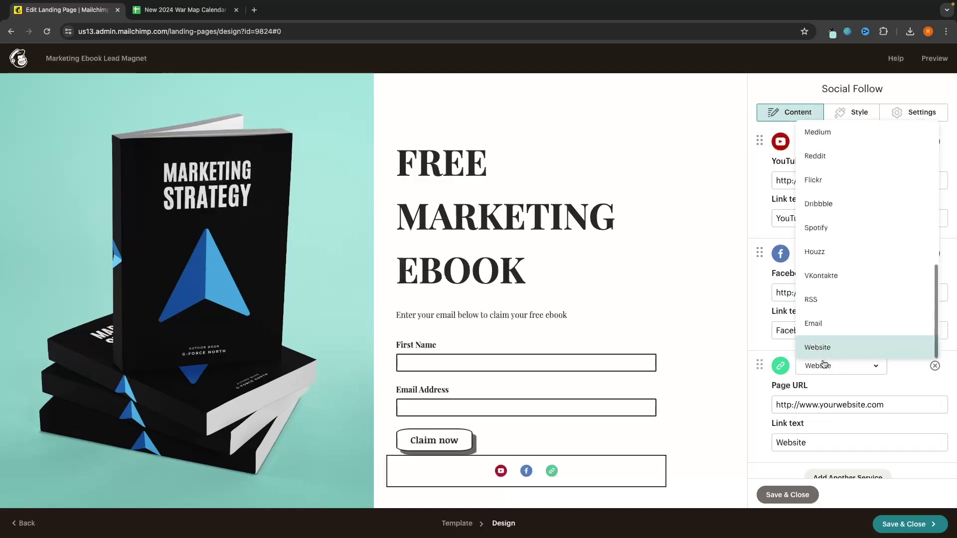
scroll(840, 269, "up", 3)
left_click(837, 242)
scroll(835, 269, "up", 2)
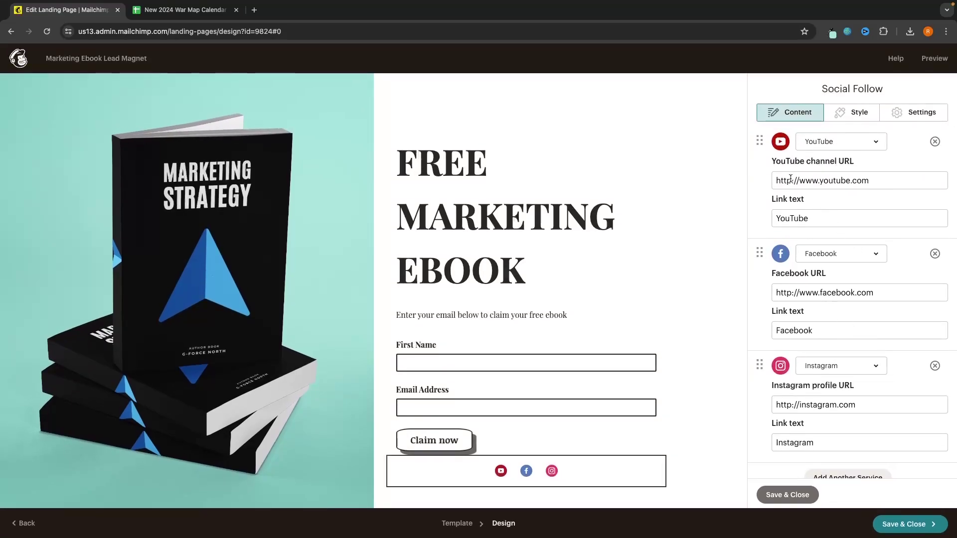
Step: Go through the YouTube, Facebook and Instagram URL fields, save the Social Follow block, and save and close the landing page design
left_click_drag(884, 181, 727, 186)
scroll(858, 200, "down", 1)
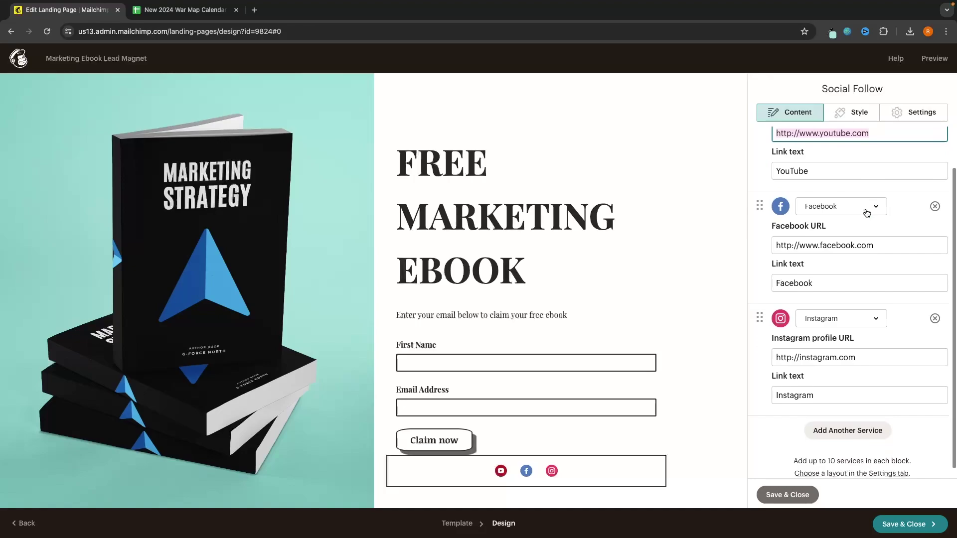
left_click(889, 248)
scroll(858, 279, "down", 1)
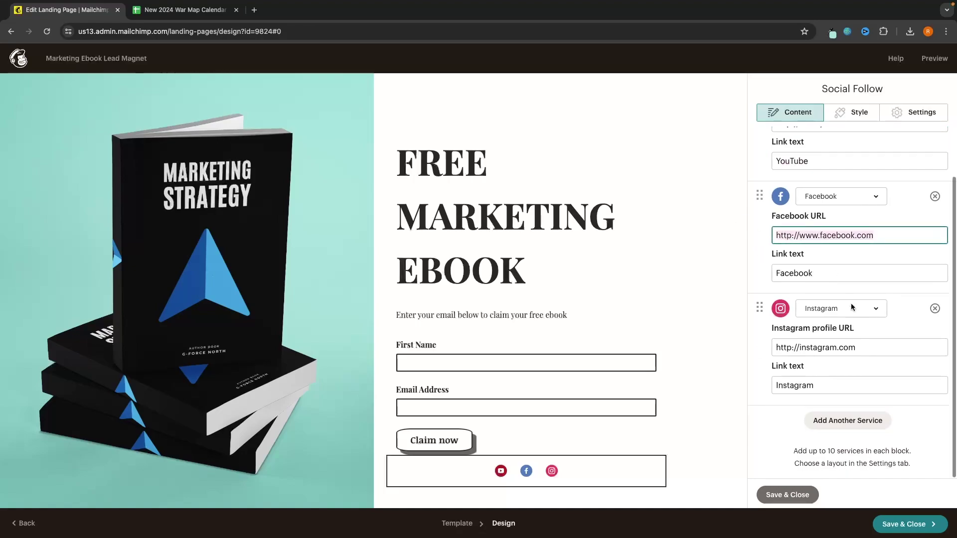
left_click(862, 344)
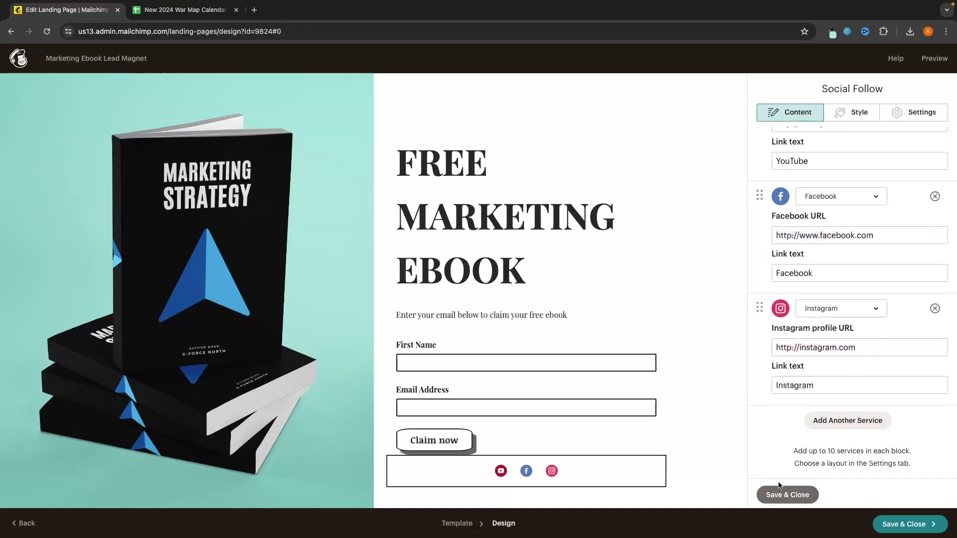
left_click(787, 495)
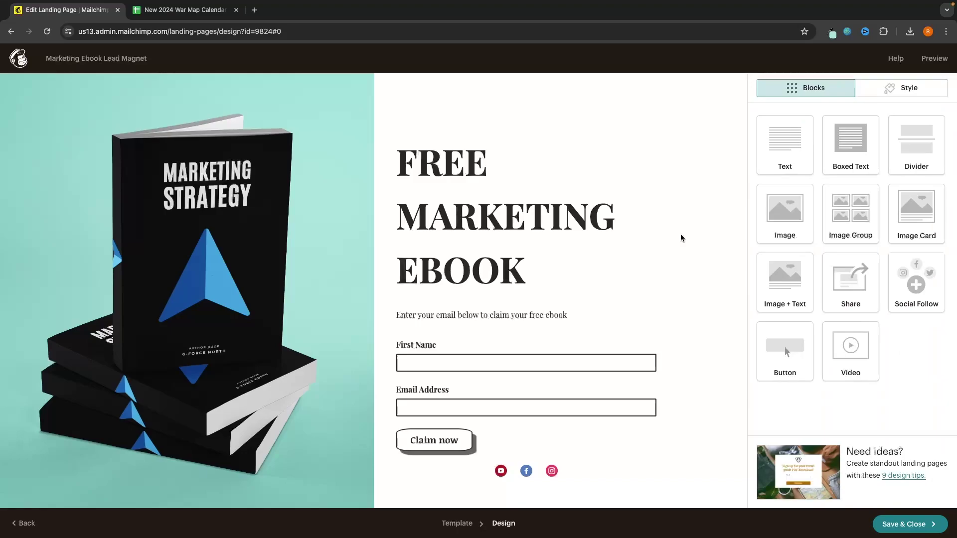
left_click(910, 530)
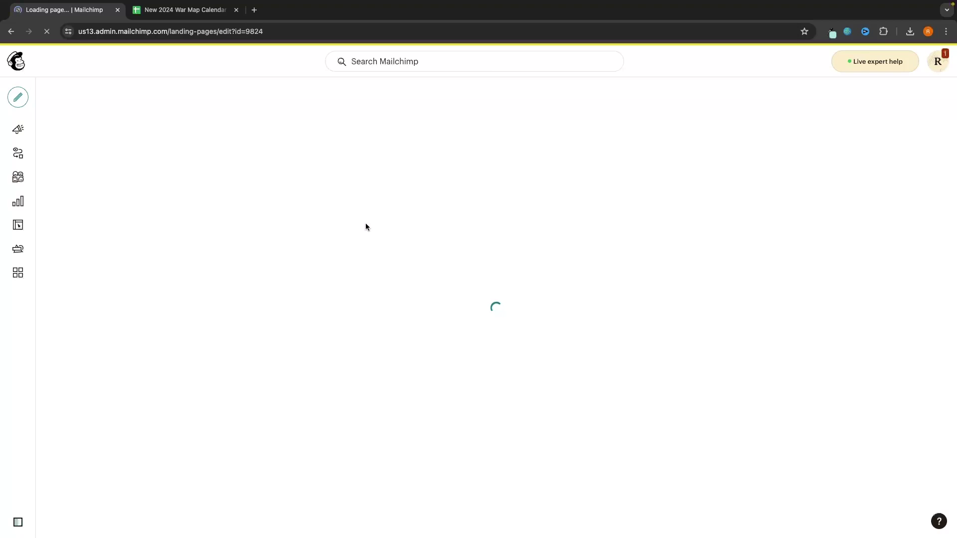
Step: Try to set the blue arrow logo from My Files as the landing page's custom site icon
scroll(294, 159, "down", 2)
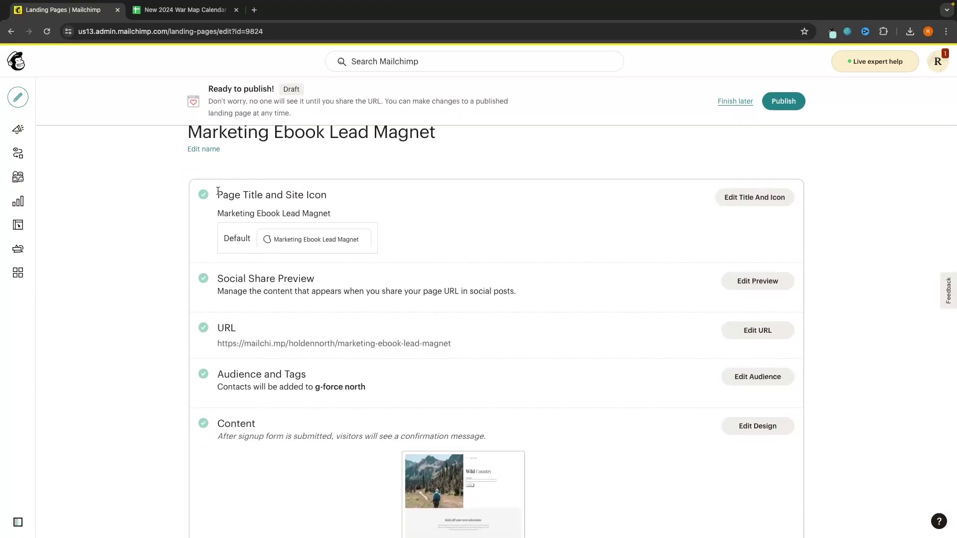
left_click_drag(217, 194, 331, 196)
left_click(342, 193)
left_click(748, 202)
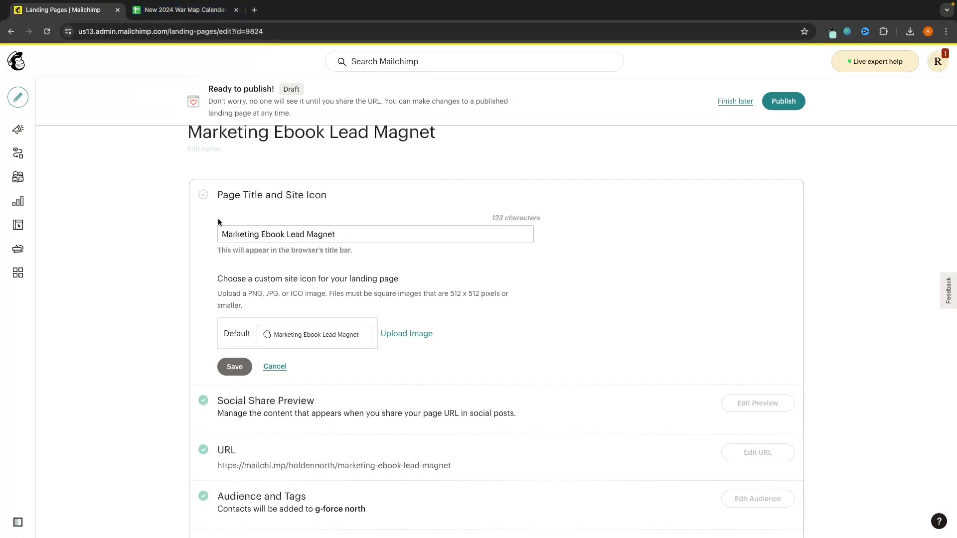
left_click(406, 333)
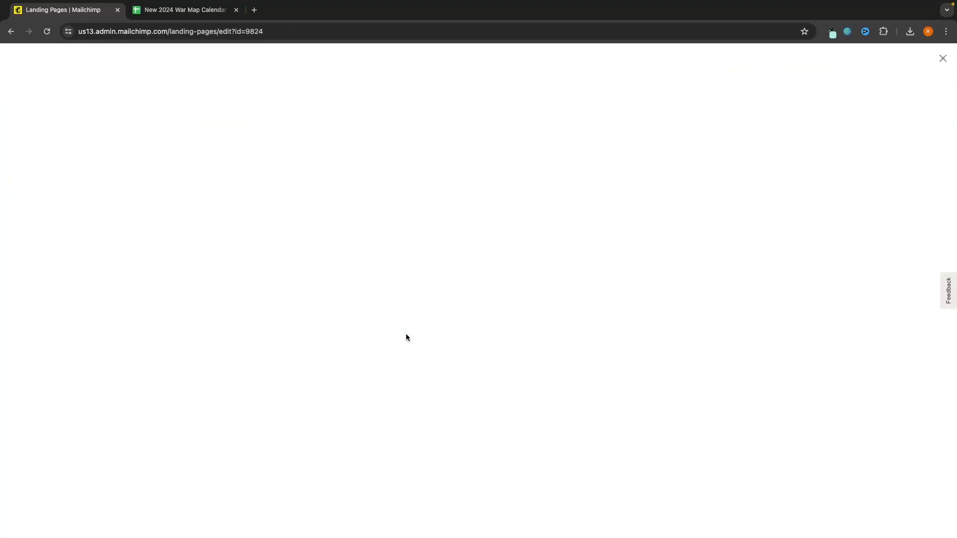
left_click(590, 281)
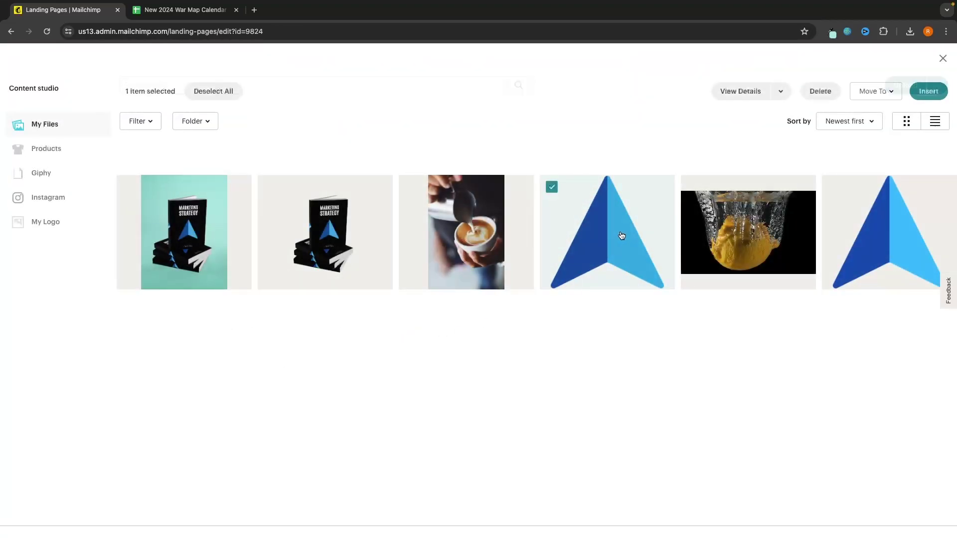
left_click(915, 95)
left_click(275, 423)
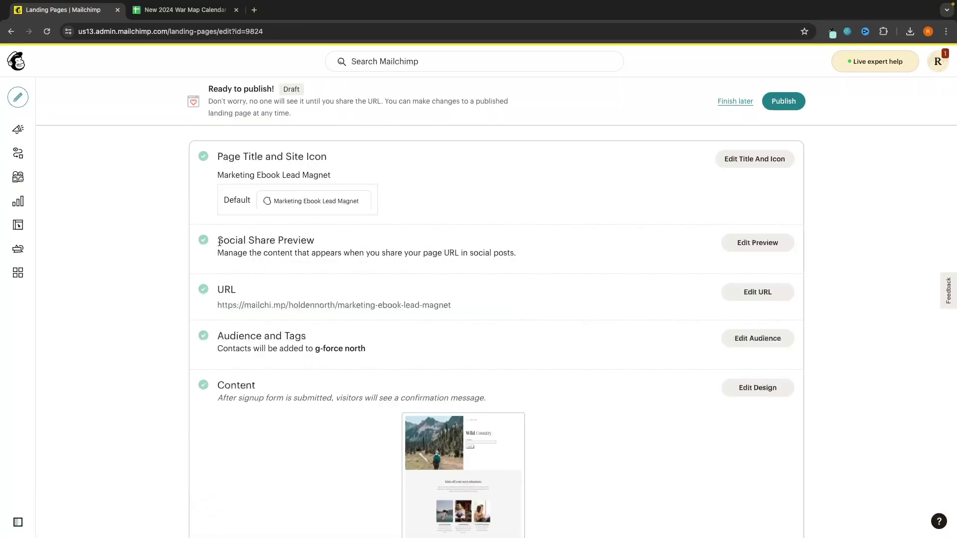
Step: Set the Social Share Preview description to "The best marketing book on the internet" and save it
left_click_drag(218, 240, 292, 240)
left_click(326, 241)
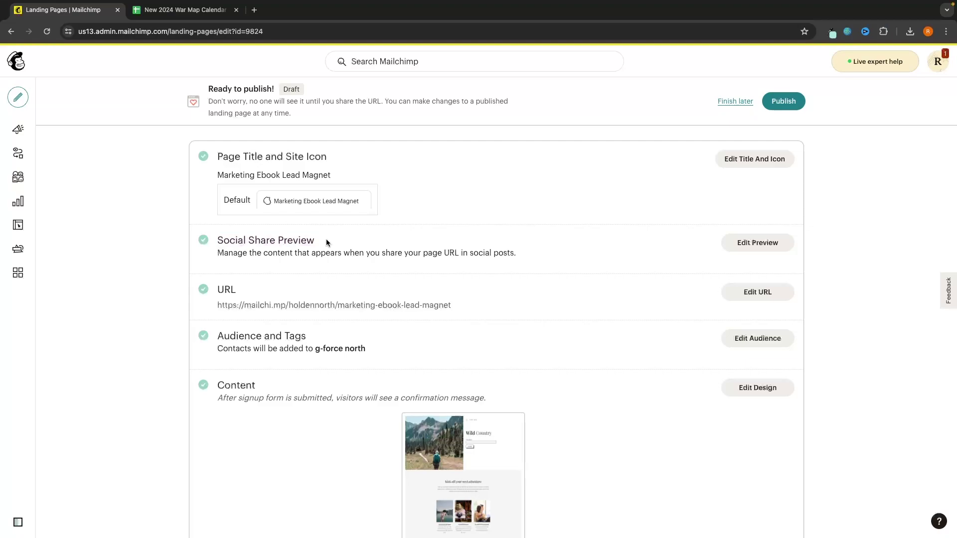
left_click(757, 242)
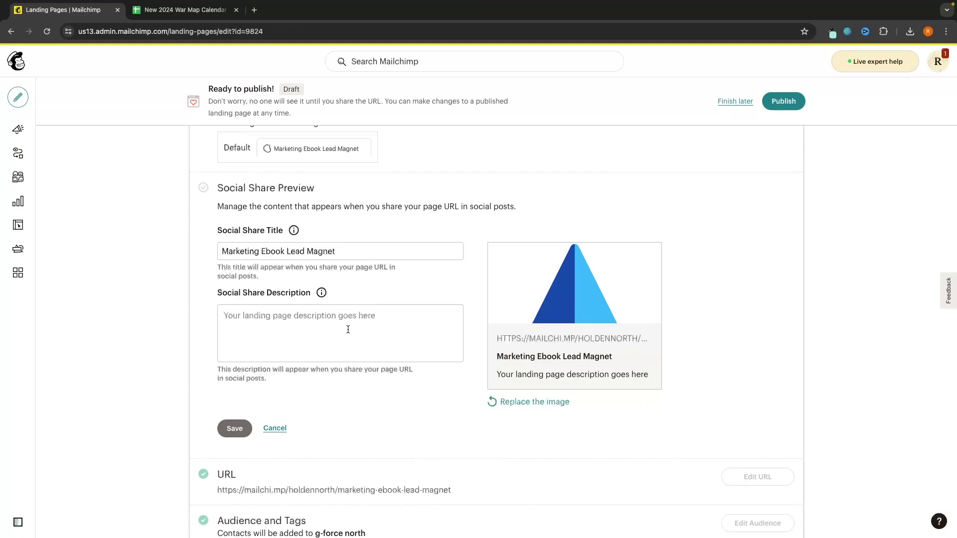
left_click(284, 317)
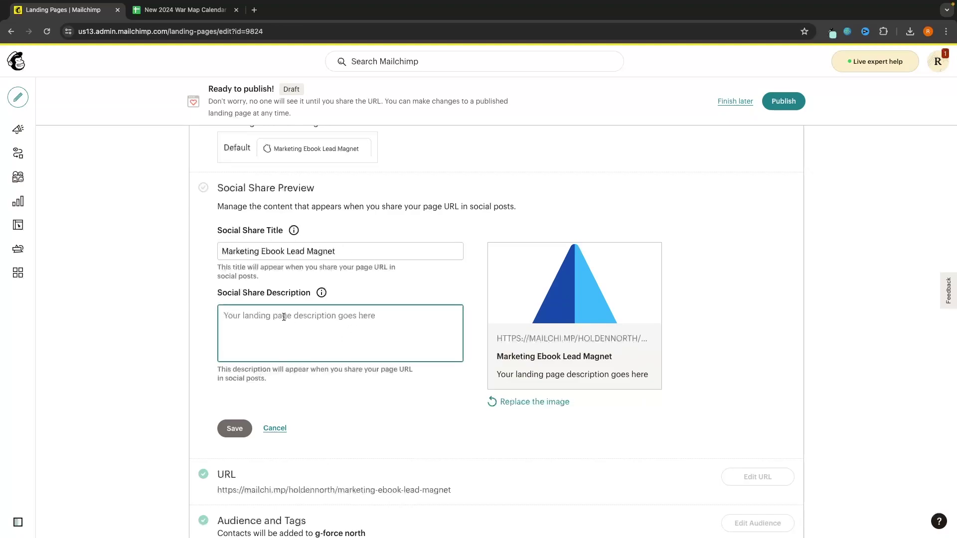
type("The best mark")
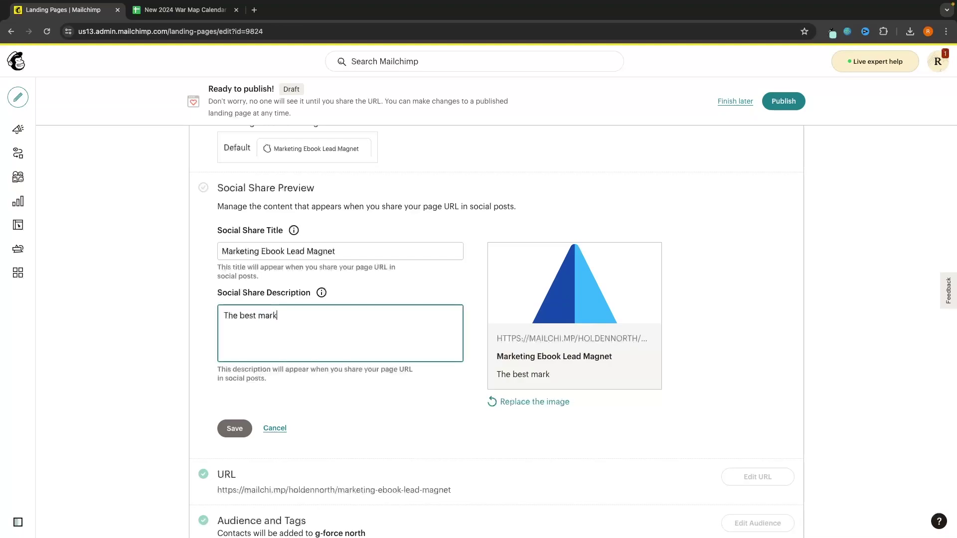
type("eting book on the internet")
left_click(235, 429)
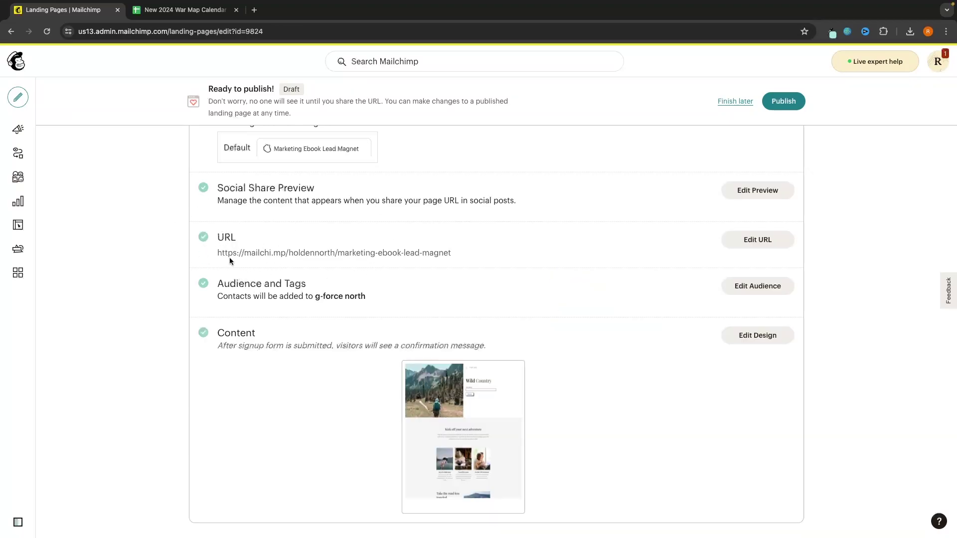
Step: Open the Connect Domain option from the landing page's URL settings
left_click(742, 245)
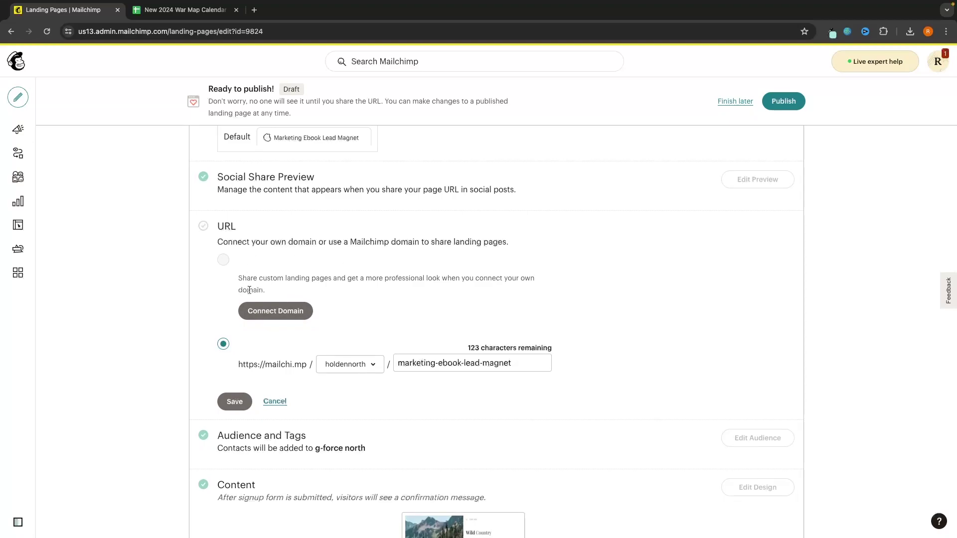
left_click(277, 311)
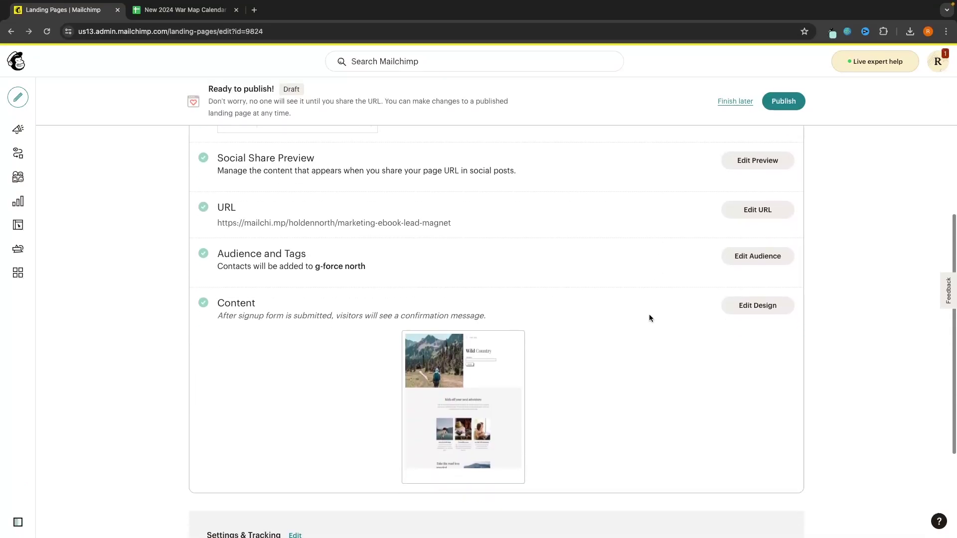
Step: Set the landing page's Mailchimp URL to mailchi.mp/68e6a479e8ae/marketing-ebook-lead-magnetn and save it
left_click(760, 208)
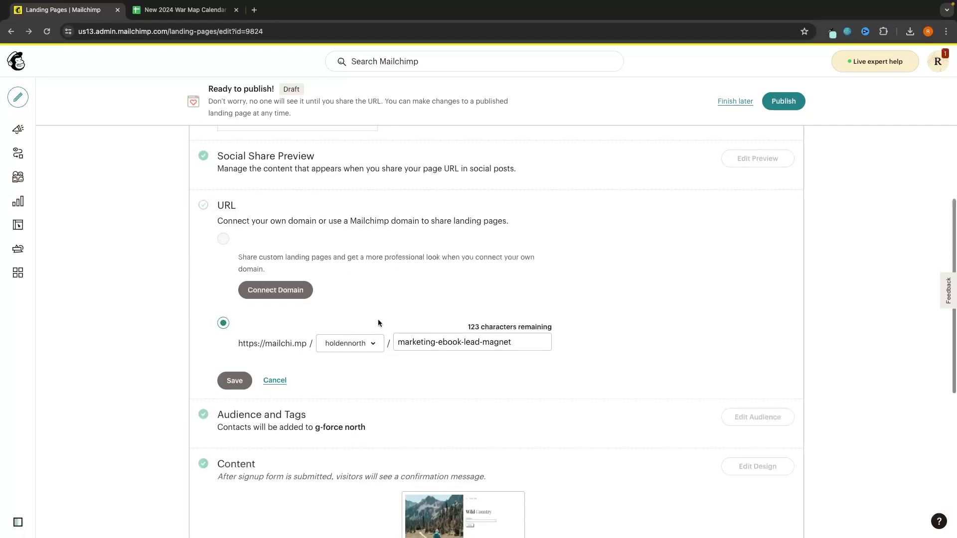
scroll(378, 319, "down", 1)
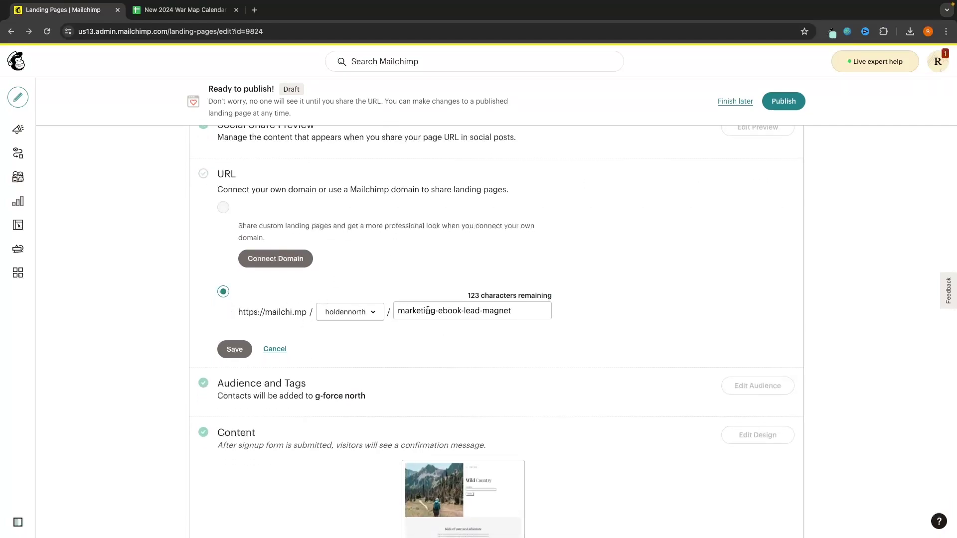
left_click_drag(428, 310, 597, 309)
left_click(597, 309)
left_click(521, 315)
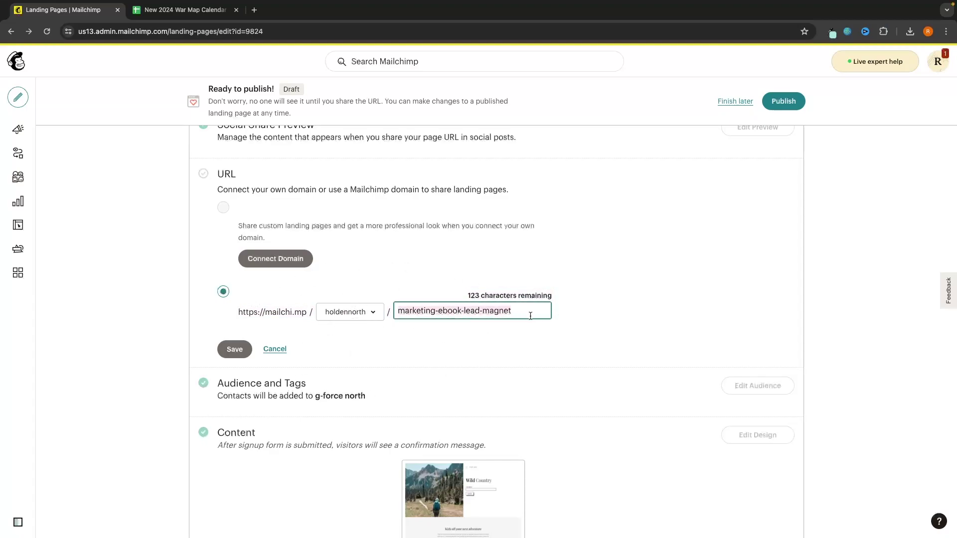
left_click(234, 349)
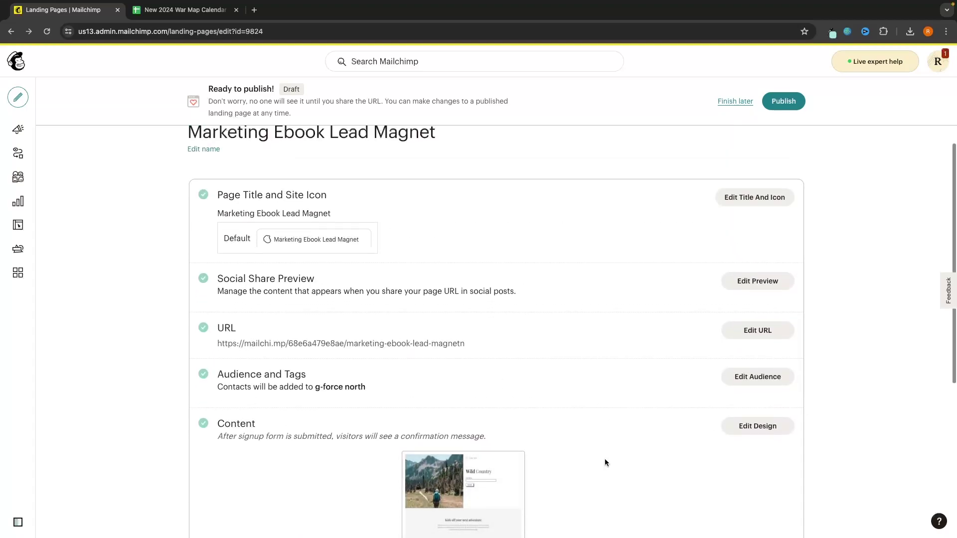
Step: Publish the landing page and open its shared URL in a new browser tab
left_click(781, 102)
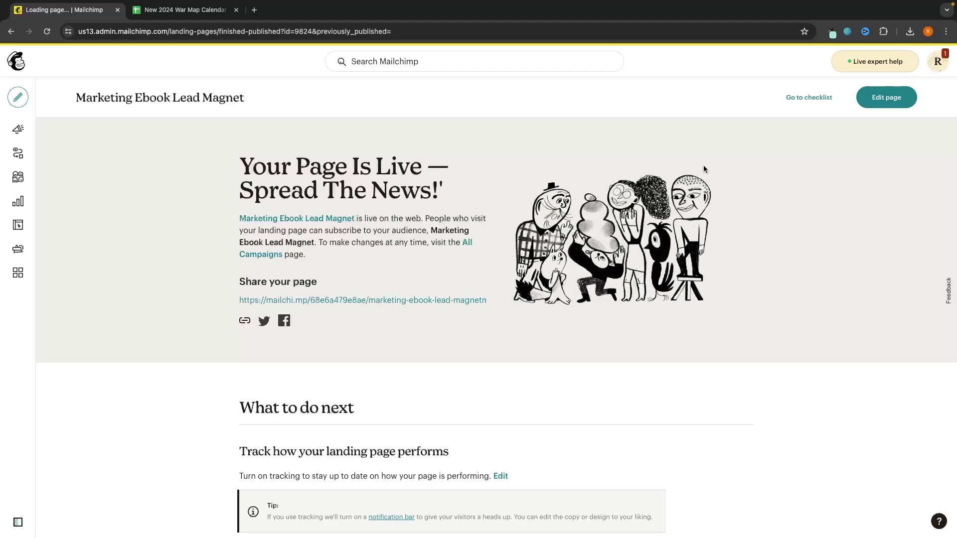
mouse_move(238, 299)
left_mouse_down()
mouse_move(498, 304)
mouse_move(229, 303)
left_mouse_up()
key("ctrl+c")
key("ctrl+t")
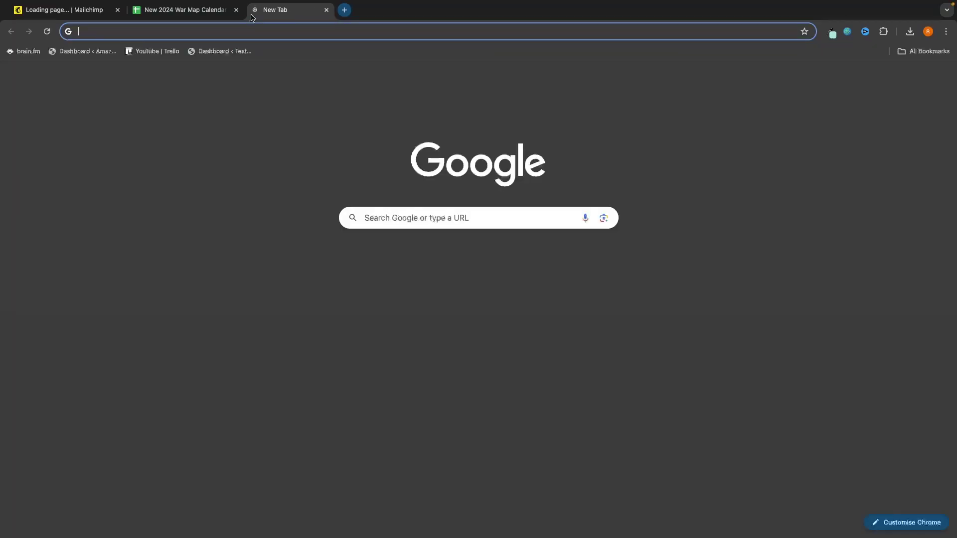
key("ctrl+v")
key("Return")
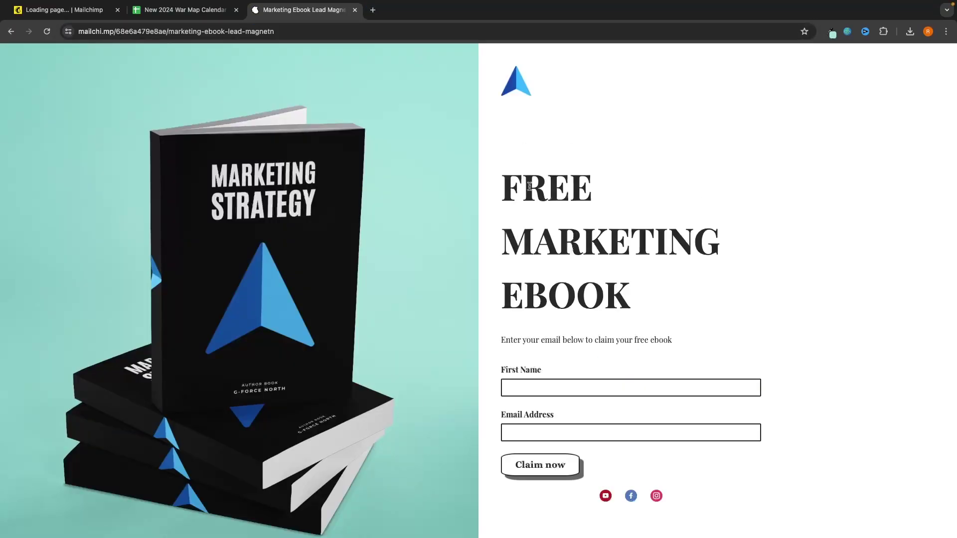
Step: Start testing the live signup form by entering a dummy first name
scroll(518, 274, "down", 3)
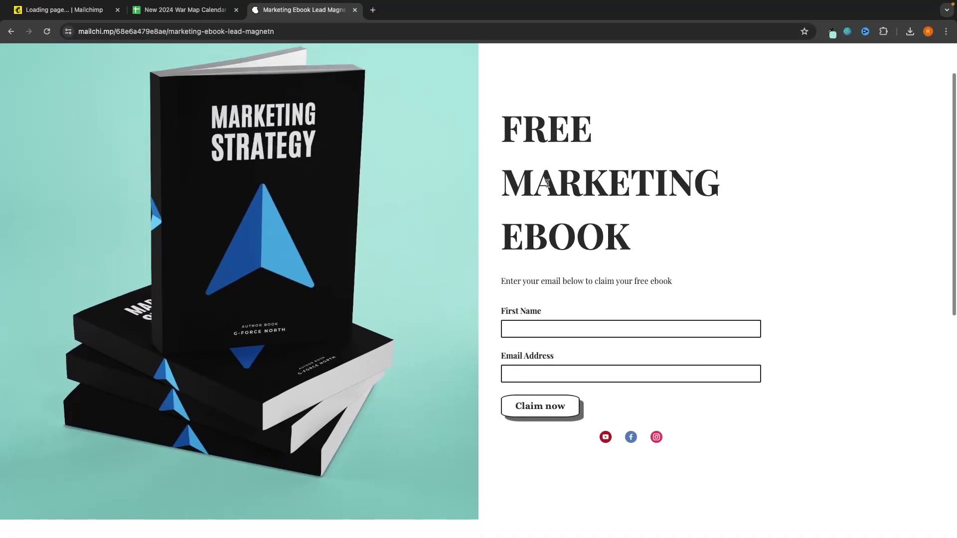
left_click(539, 327)
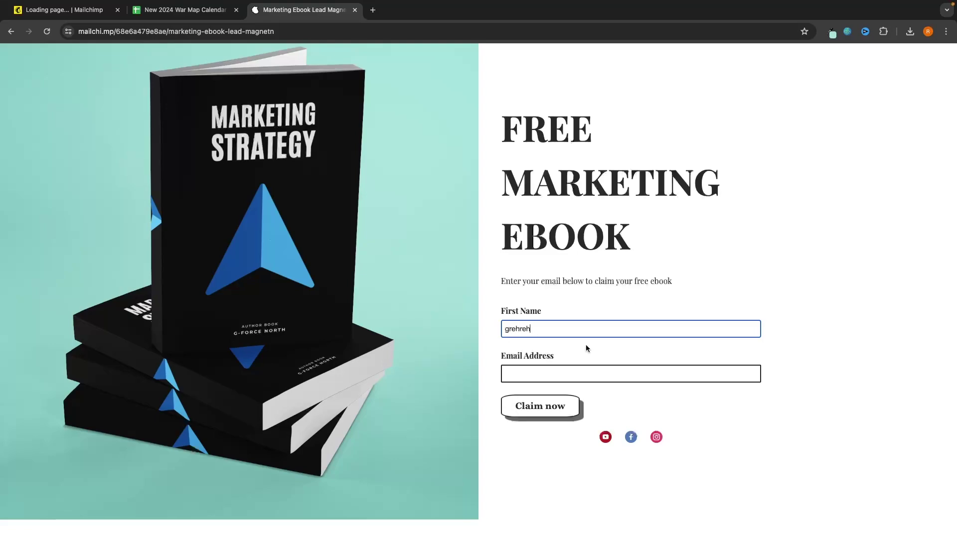